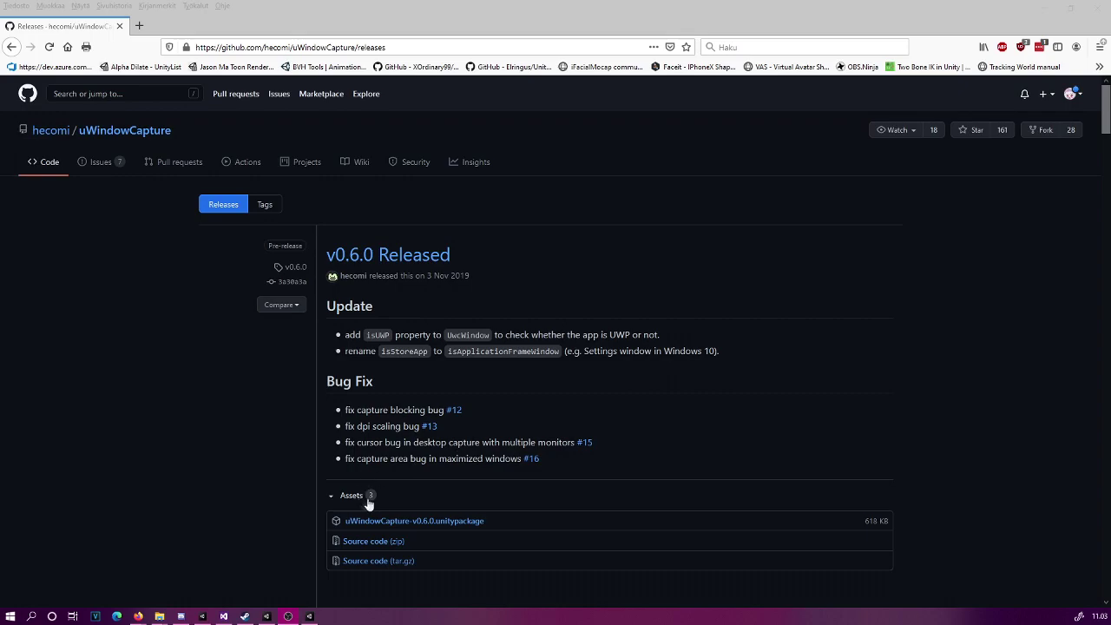
Step: Download uWindowCapture-v0.6.0.unitypackage from the releases page and import all of its contents into the VSFTutorials Unity project
left_click(461, 523)
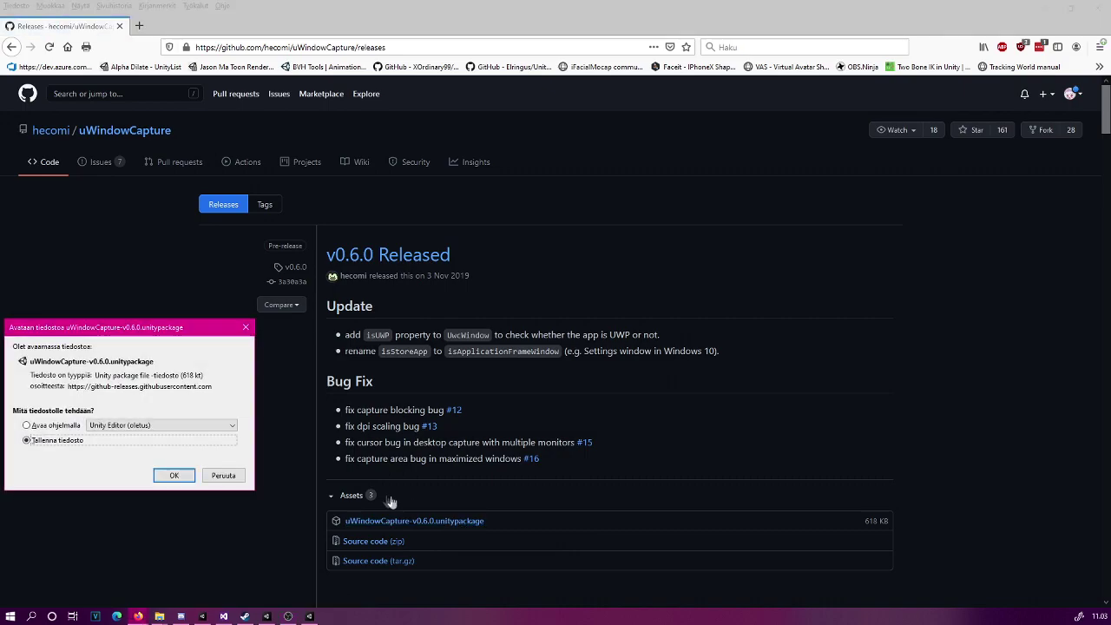
left_click(176, 476)
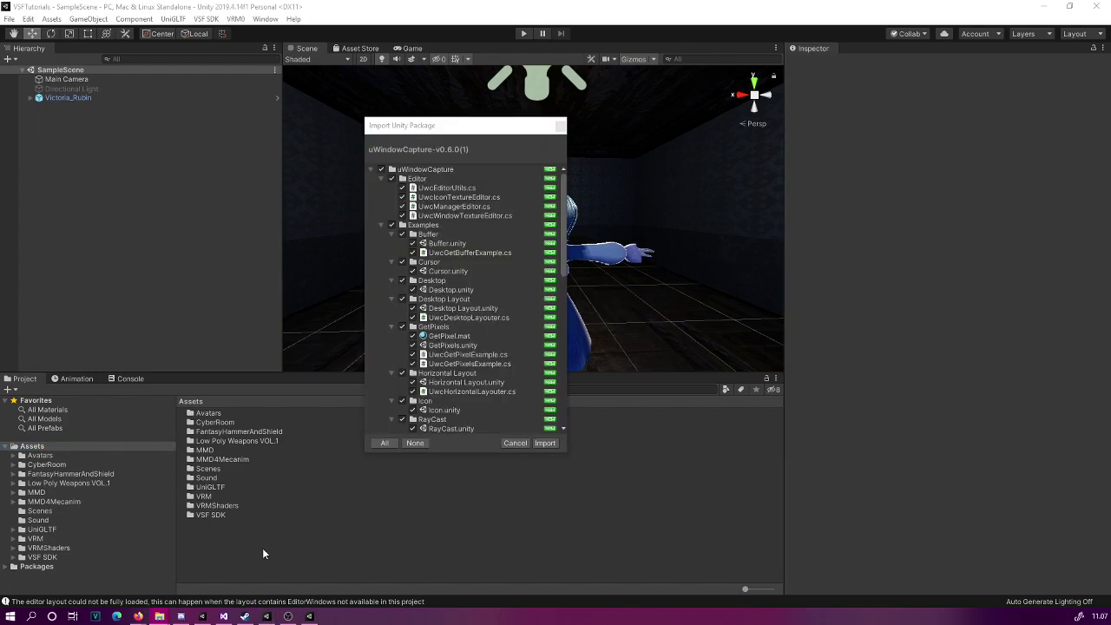
left_click(544, 444)
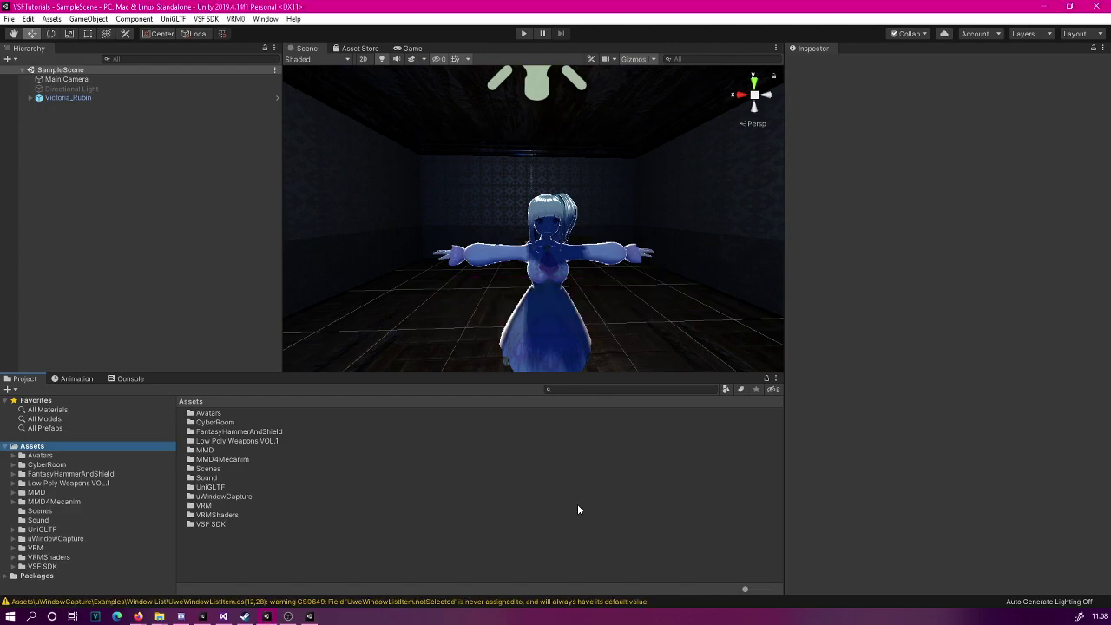
Step: Create an empty object at the root of SampleScene and name it uWindowCapture
right_click(85, 172)
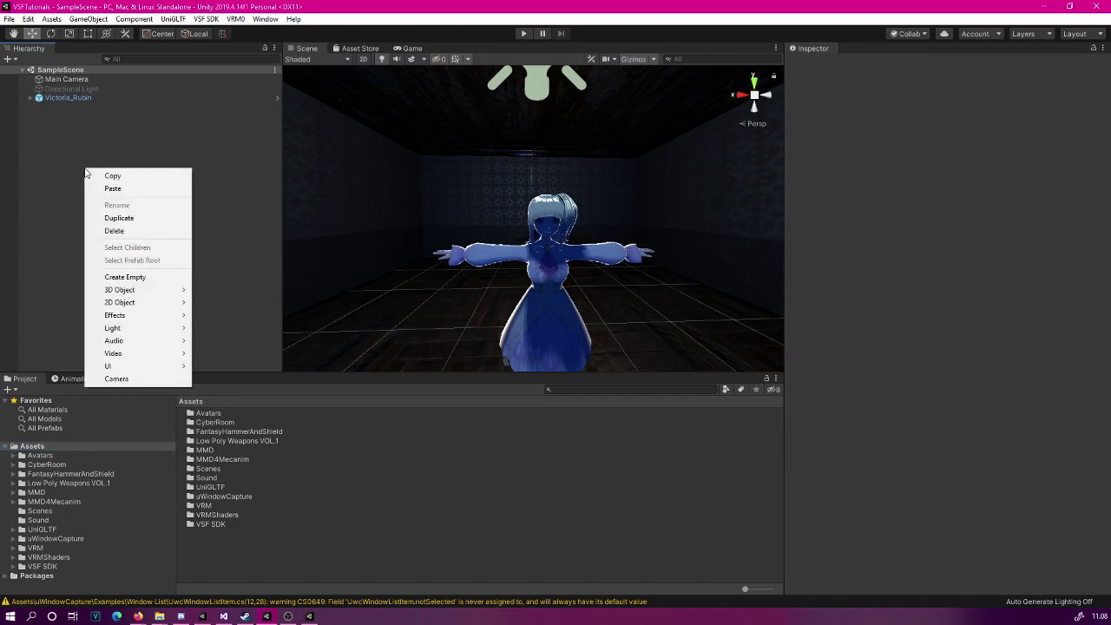
left_click(160, 280)
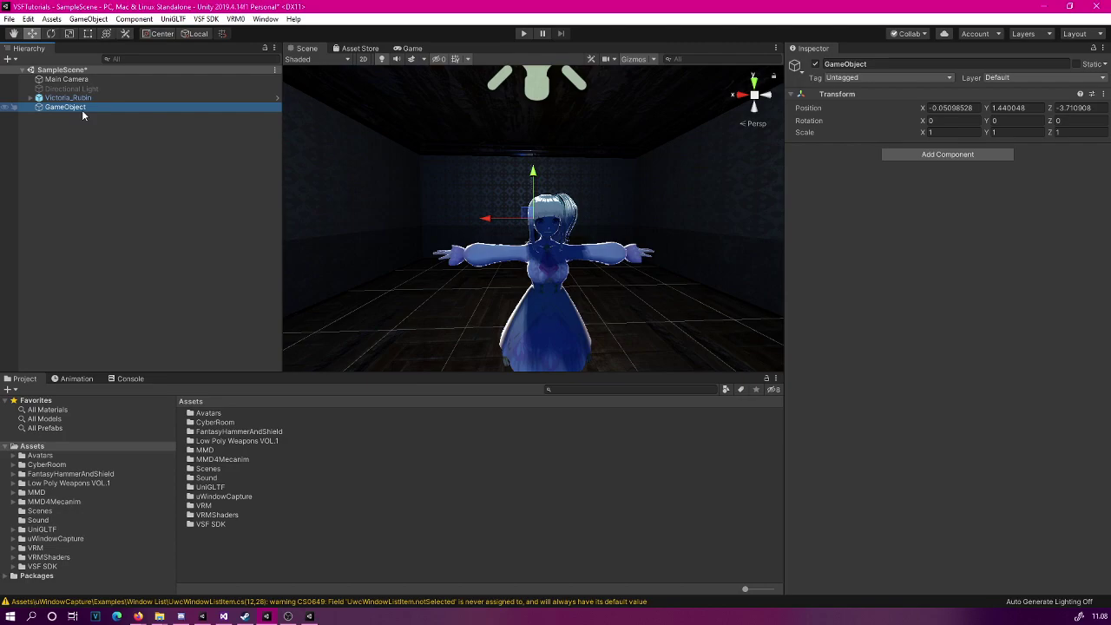
left_click(838, 64)
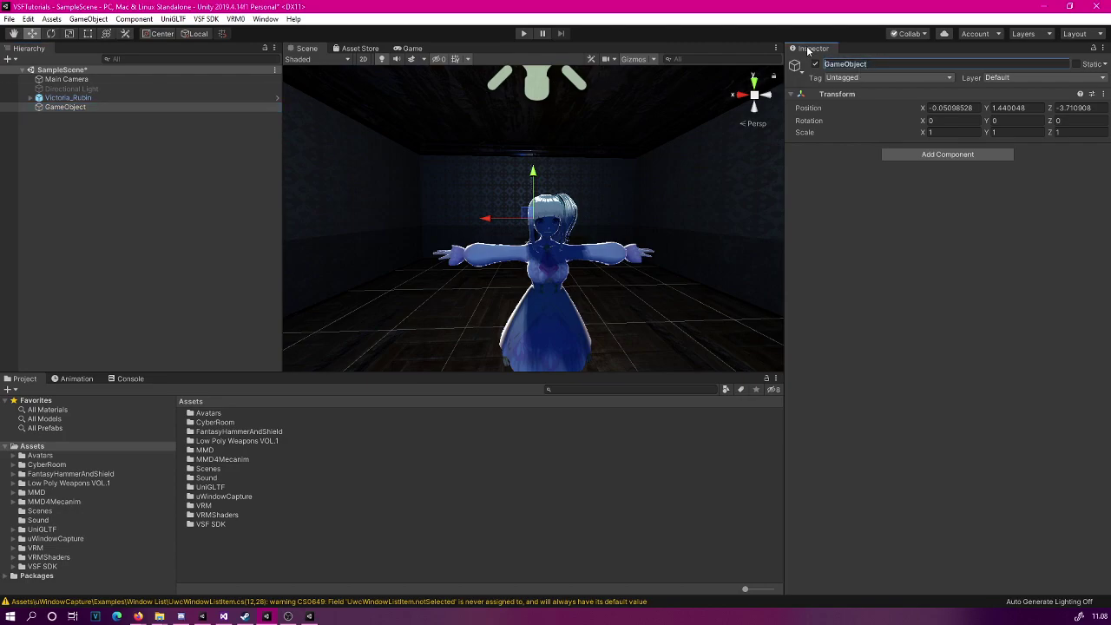
type("uWindowCapture")
key("Return")
key("alt+Tab")
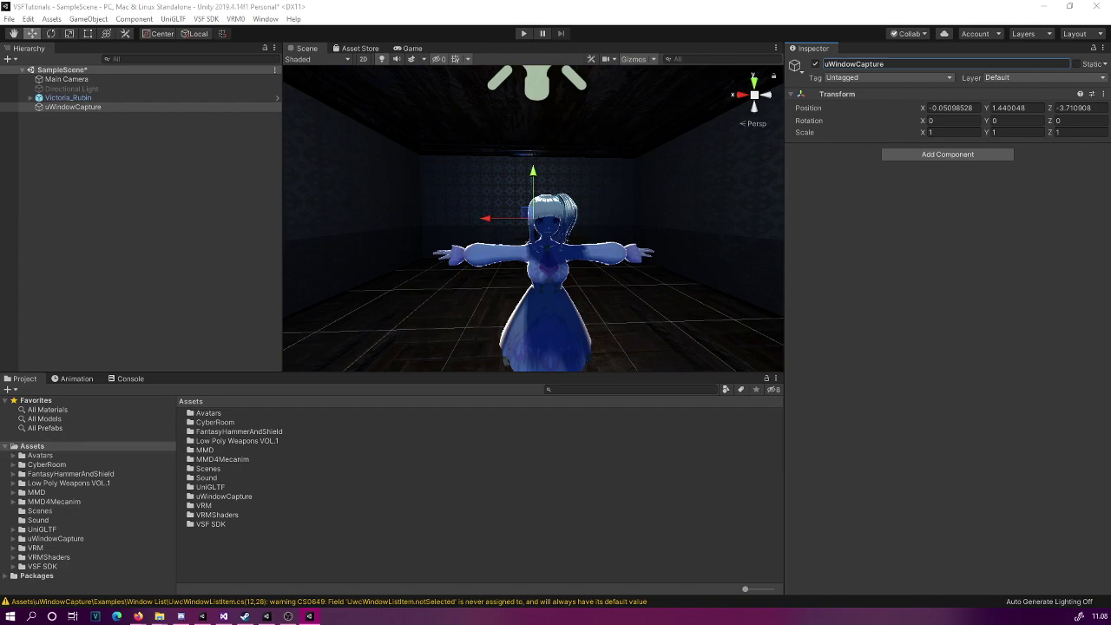
Step: Add the Uwc Manager component to the uWindowCapture object
left_click(954, 154)
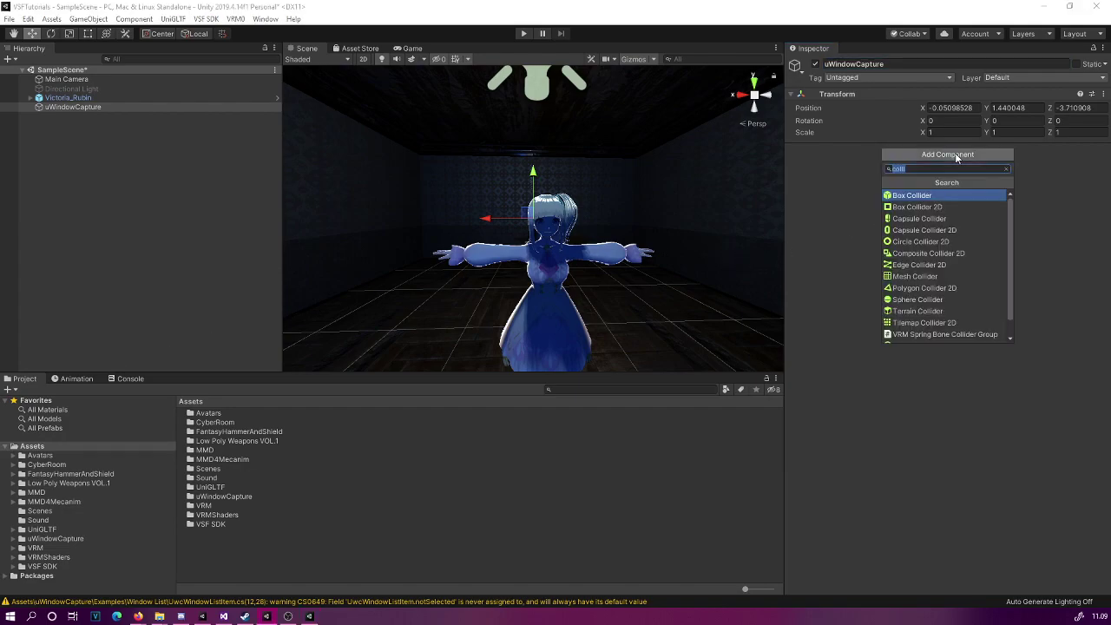
type("uw")
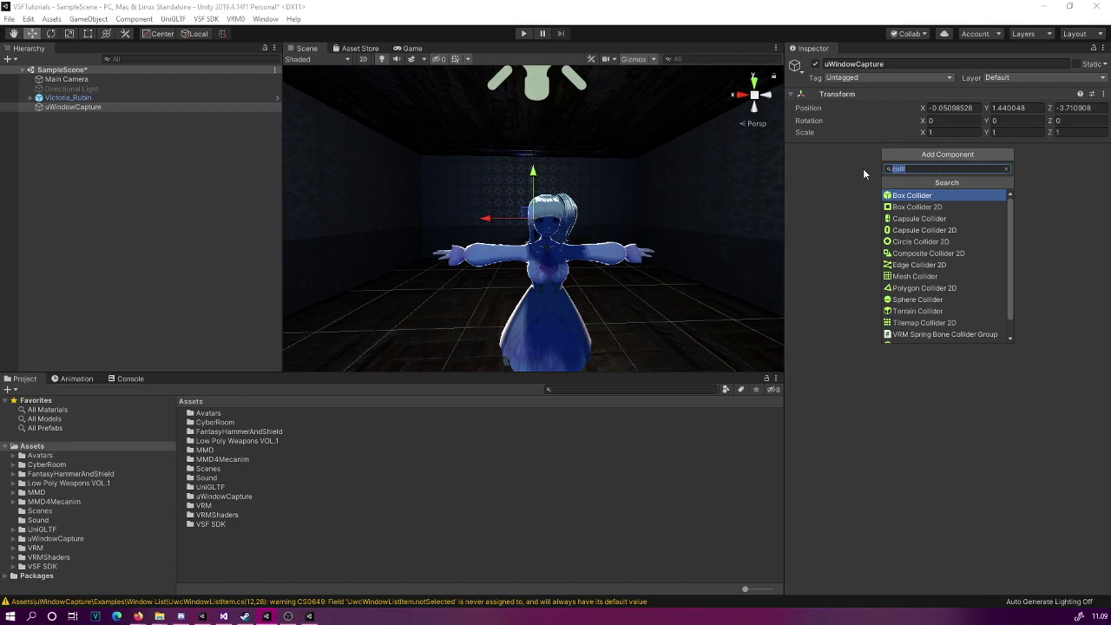
type("c")
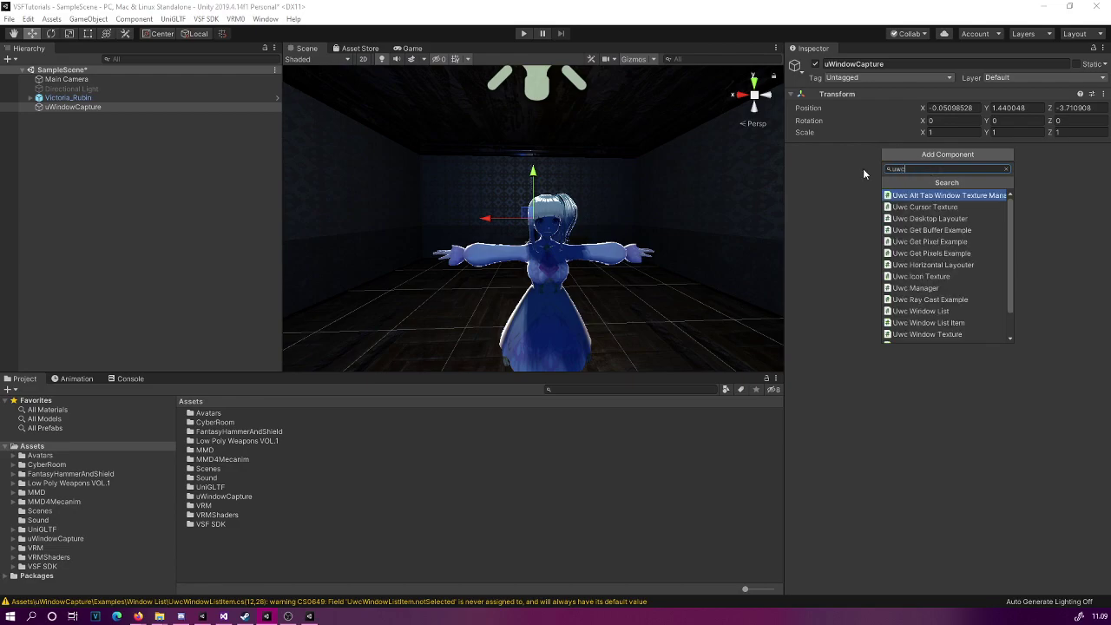
left_click(916, 288)
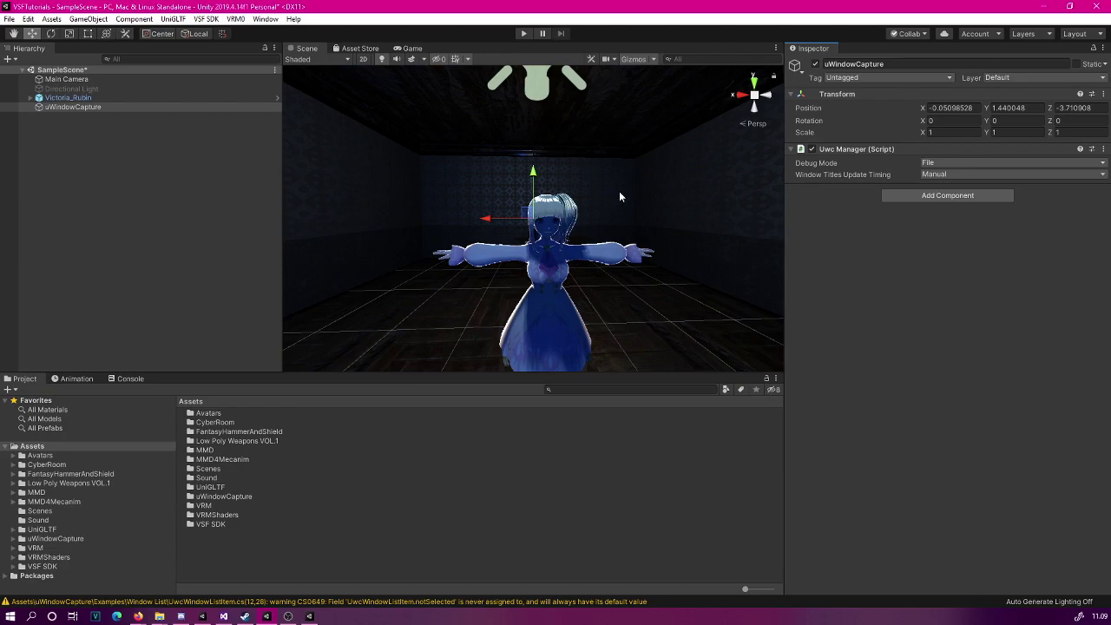
Step: Place the table 2 prefab from CyberRoom's room prefabs beside the avatar, parented to Room, at about X 0.494, Z -0.725
mouse_move(660, 179)
middle_mouse_down()
mouse_move(650, 183)
mouse_move(656, 172)
middle_mouse_up()
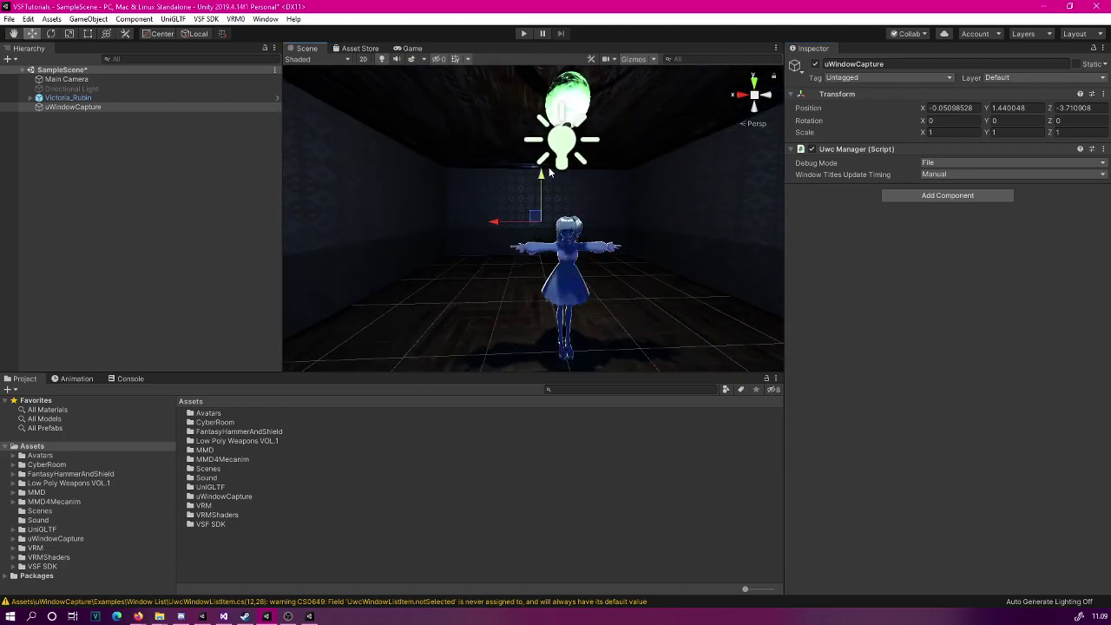
left_click(30, 97)
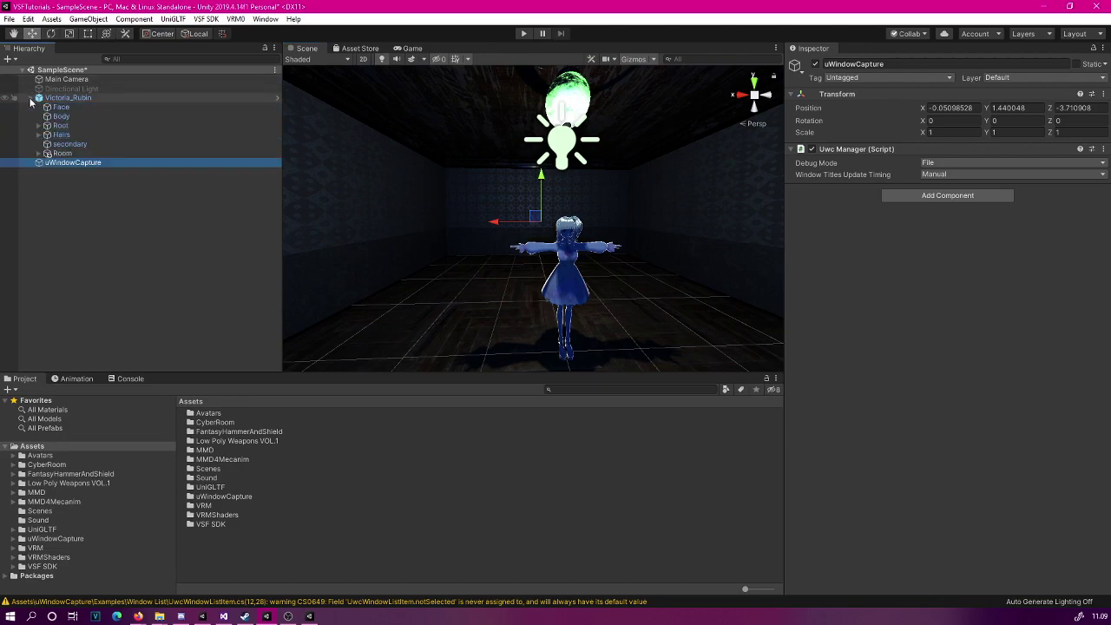
left_click(39, 154)
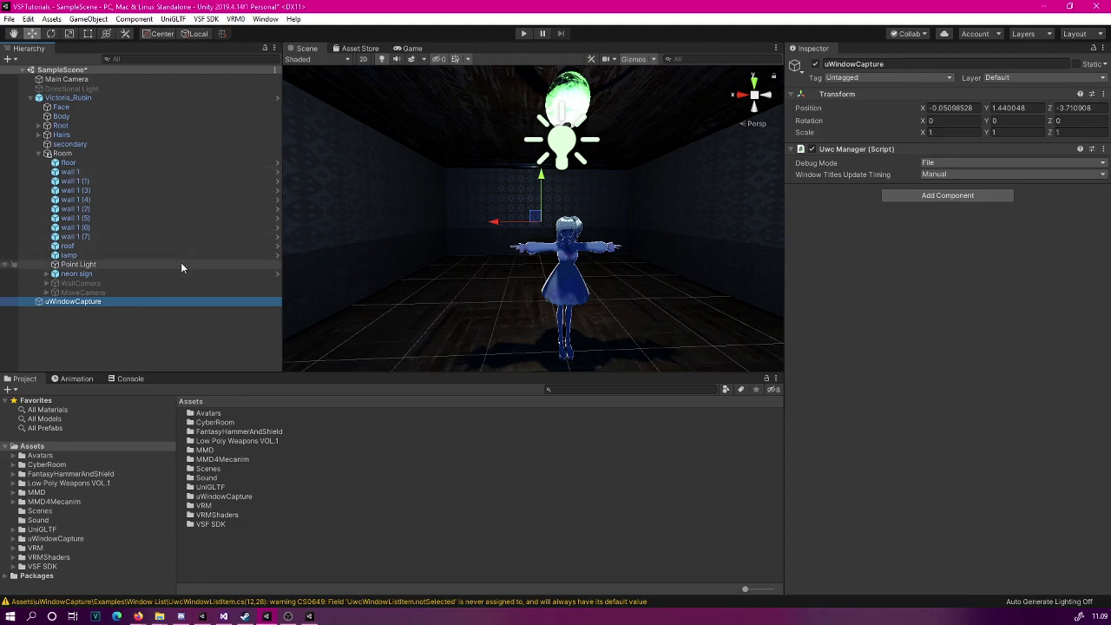
left_click(62, 153)
left_click(16, 465)
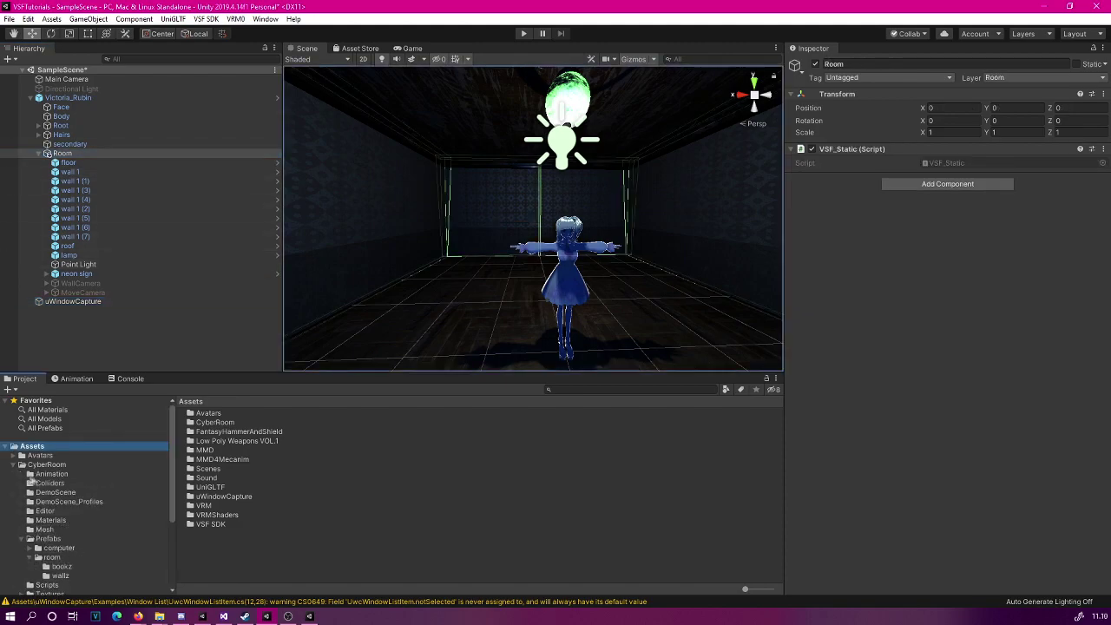
scroll(70, 501, "down", 4)
left_click(47, 470)
left_click(52, 488)
scroll(269, 472, "down", 3)
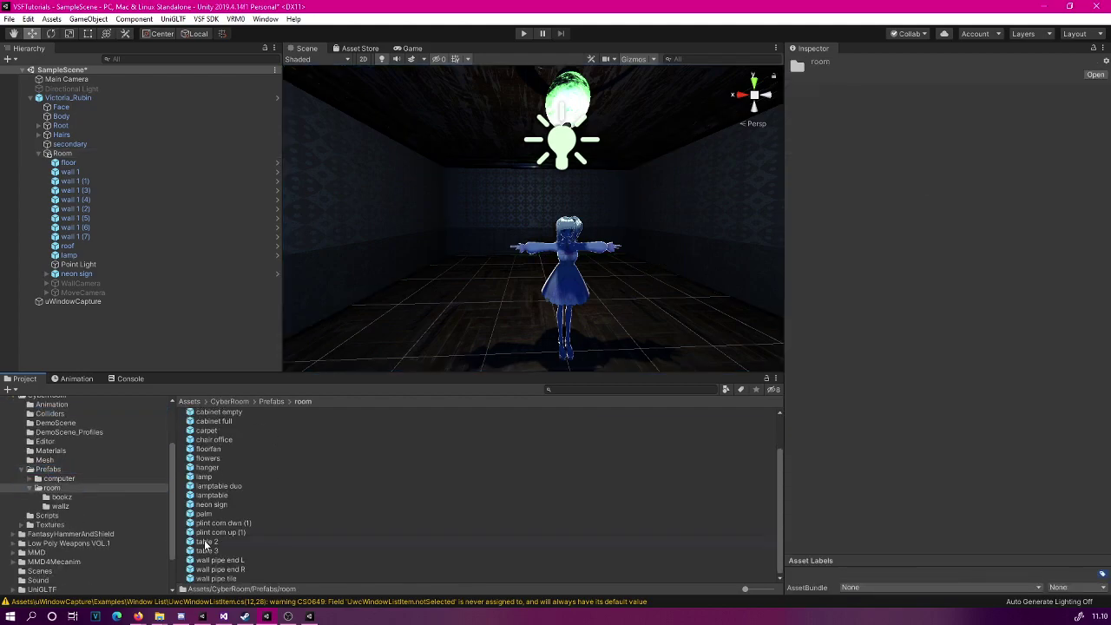
left_click_drag(207, 542, 514, 295)
left_click_drag(55, 88, 64, 163)
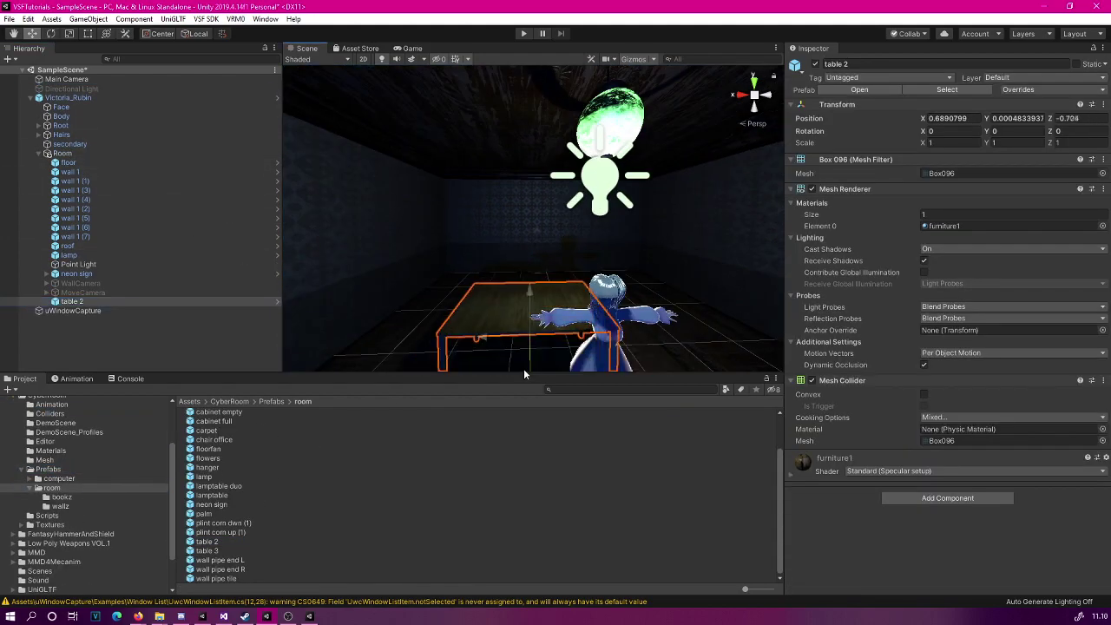
key("f")
left_click_drag(611, 257, 628, 251, "alt")
Step: Place the computer 1 b prefab on the table, parented to Room, at about X 0.943, Y 1.02, Z -0.632
left_click(54, 479)
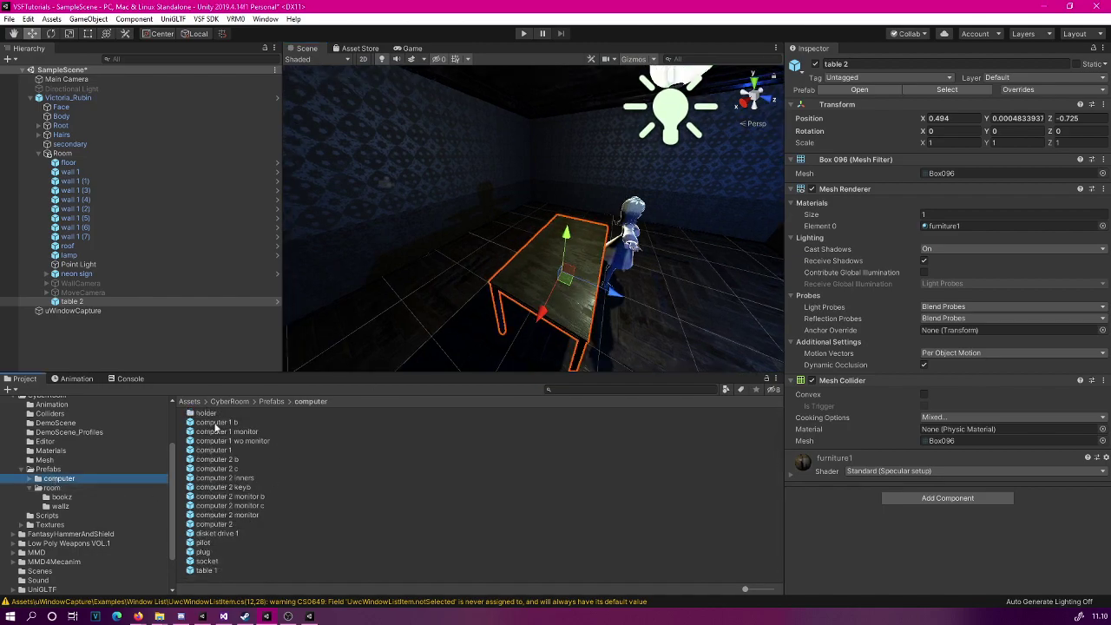
left_click_drag(214, 424, 565, 274)
left_click_drag(56, 88, 64, 155)
right_click_drag(486, 243, 635, 263)
scroll(634, 262, "down", 10)
scroll(845, 407, "down", 3)
scroll(845, 407, "up", 3)
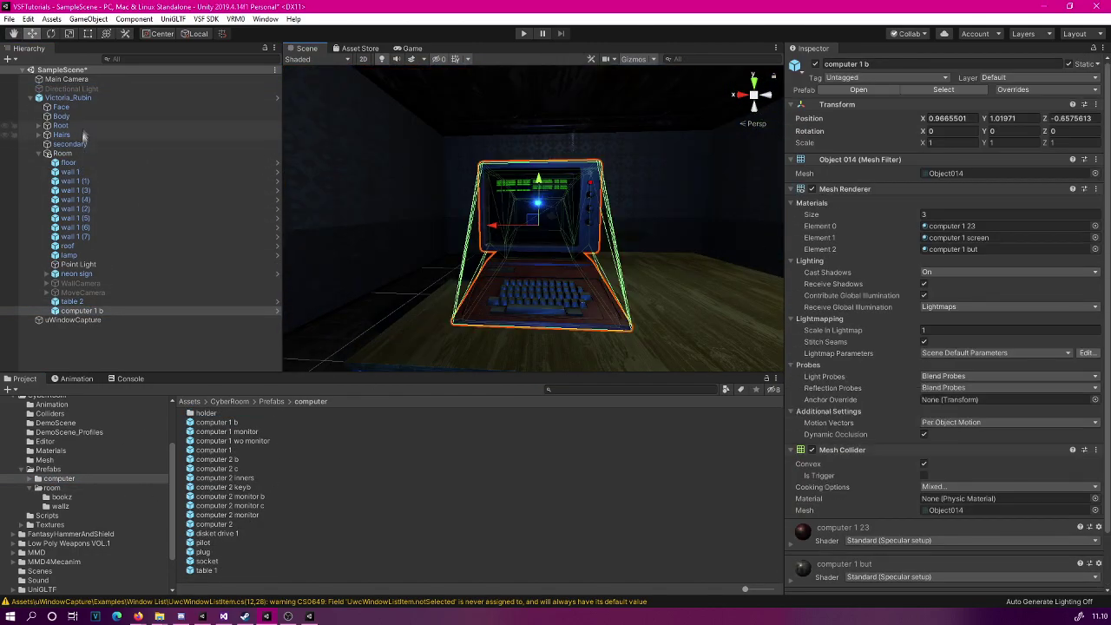
left_click_drag(534, 217, 454, 228, "alt")
scroll(575, 253, "up", 4)
middle_click_drag(454, 227, 531, 178)
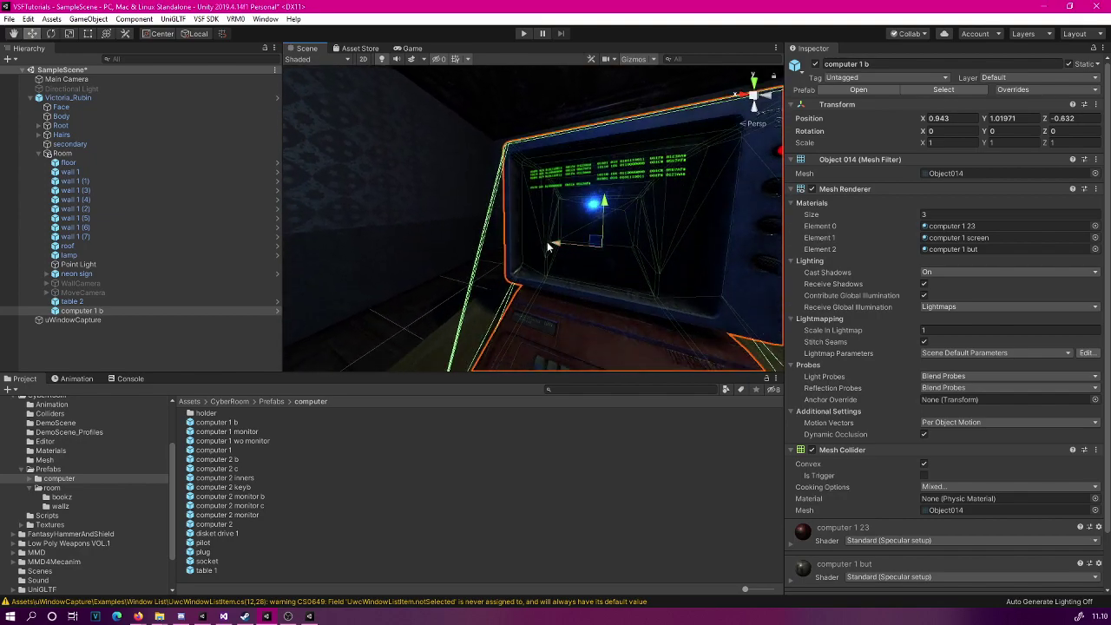
left_click_drag(507, 234, 601, 234, "alt")
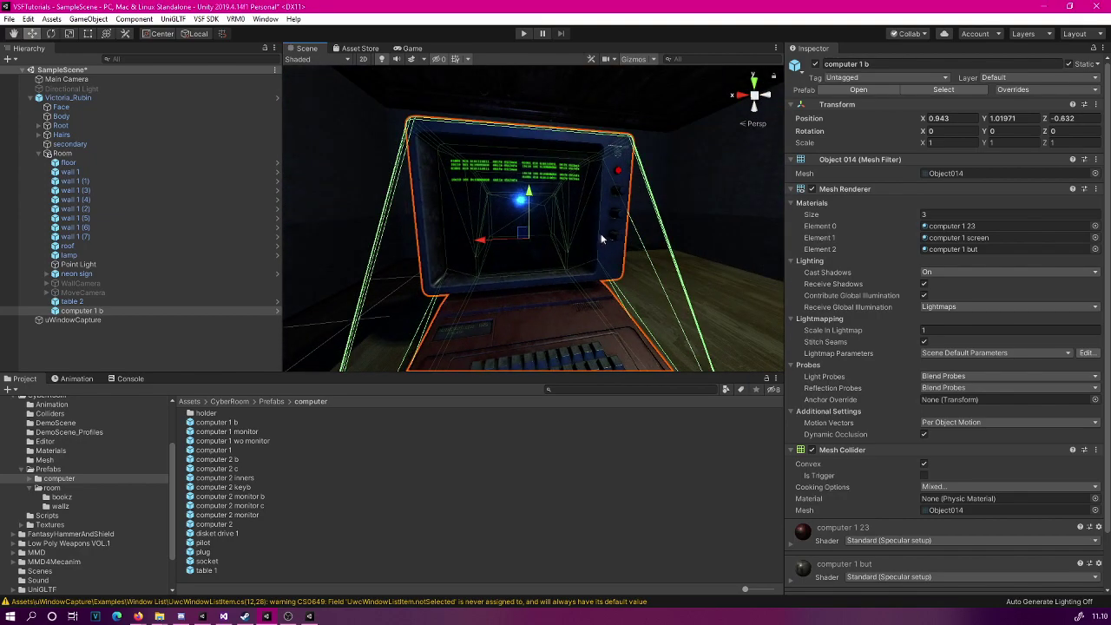
Step: Create a quad as a child of the computer 1 b object
right_click(102, 315)
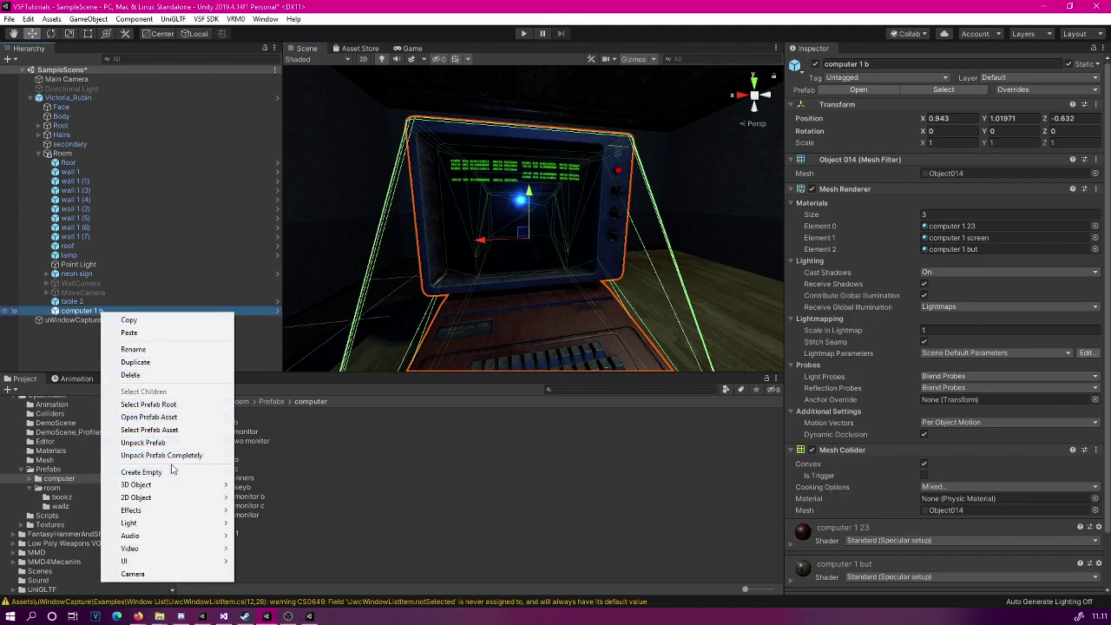
mouse_move(168, 488)
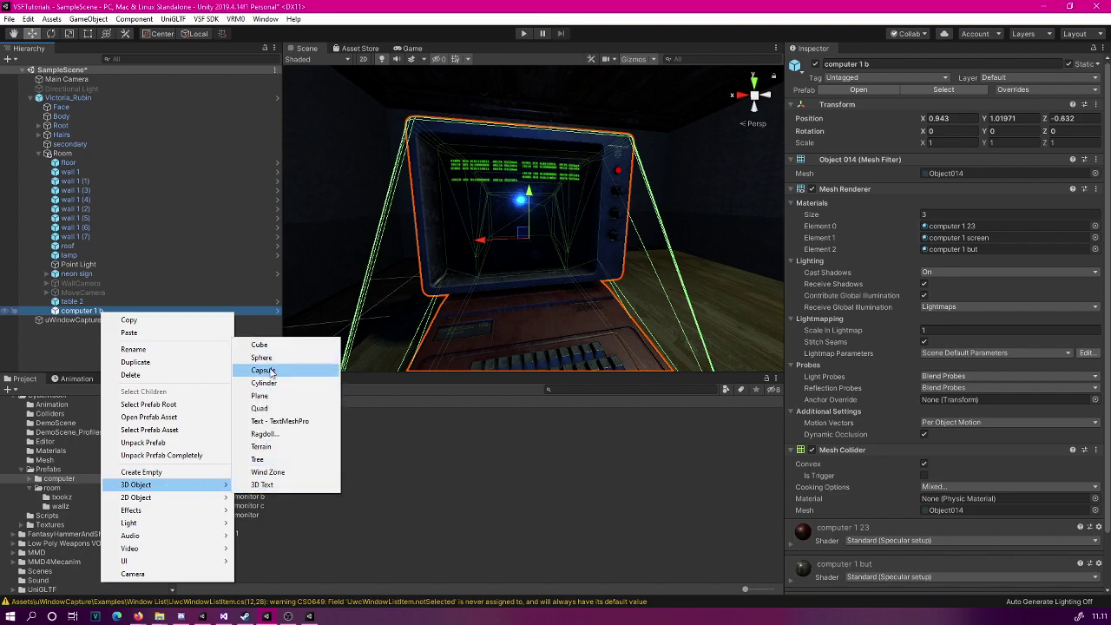
left_click(259, 408)
Step: Move the quad forward and up in front of the computer to about Y 0.32, Z 0.308
middle_click_drag(501, 264, 519, 263)
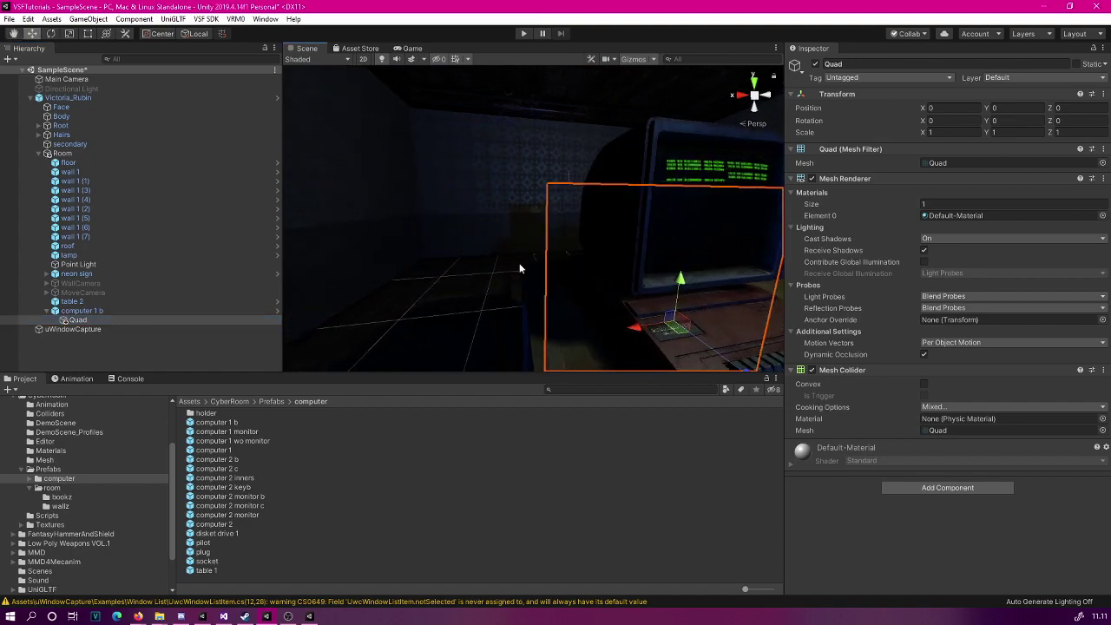
left_click_drag(459, 262, 712, 286, "alt")
middle_click_drag(539, 321, 582, 290)
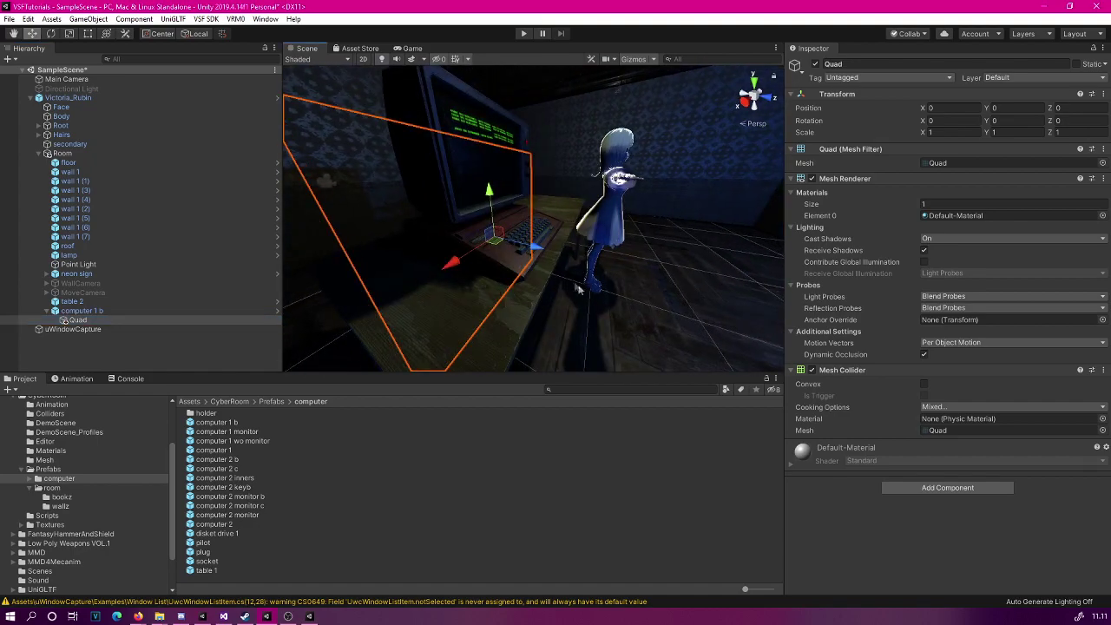
left_click_drag(534, 247, 592, 260)
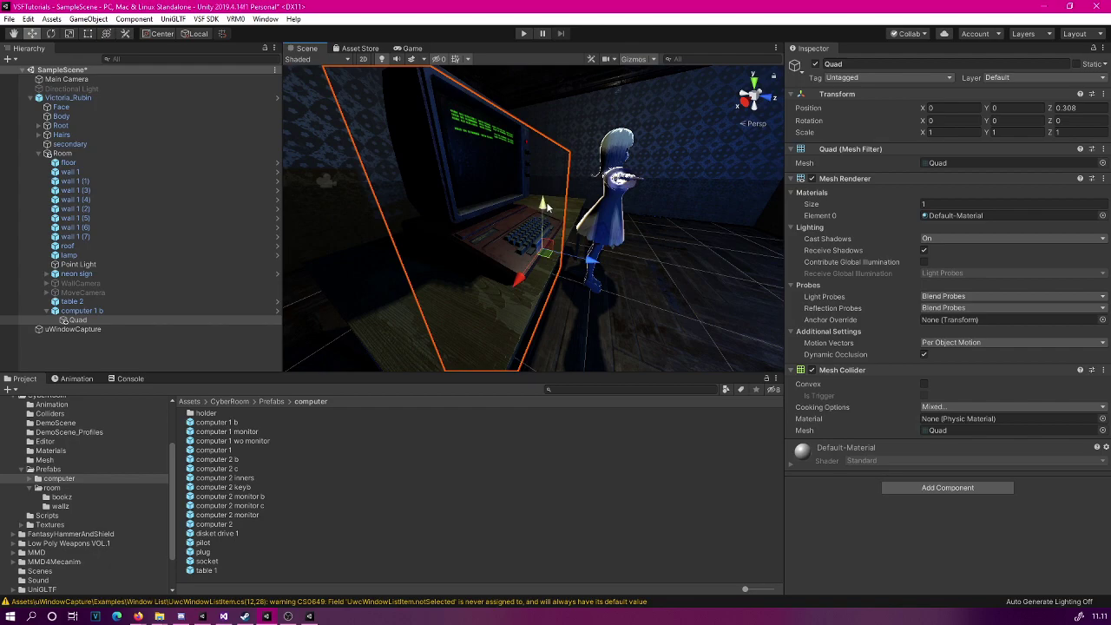
left_click_drag(546, 202, 546, 165)
Step: Set the quad's Y rotation to 180 and move it back toward the monitor to about Z 0.098
left_click(994, 121)
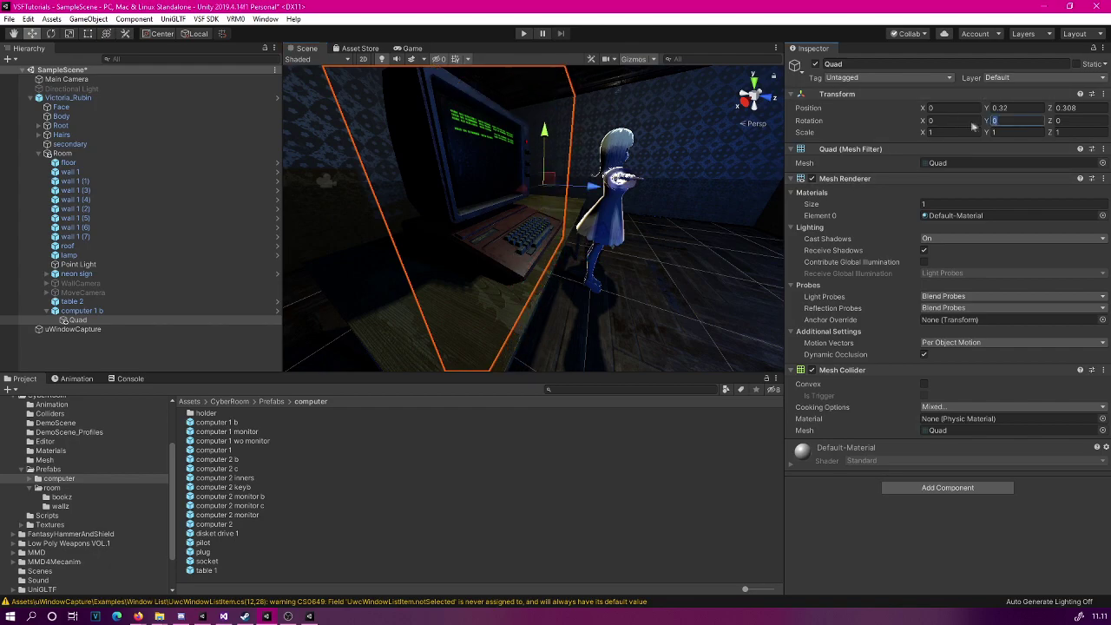
type("180")
left_click(950, 163)
middle_click_drag(705, 130, 752, 177)
left_click_drag(565, 228, 515, 226)
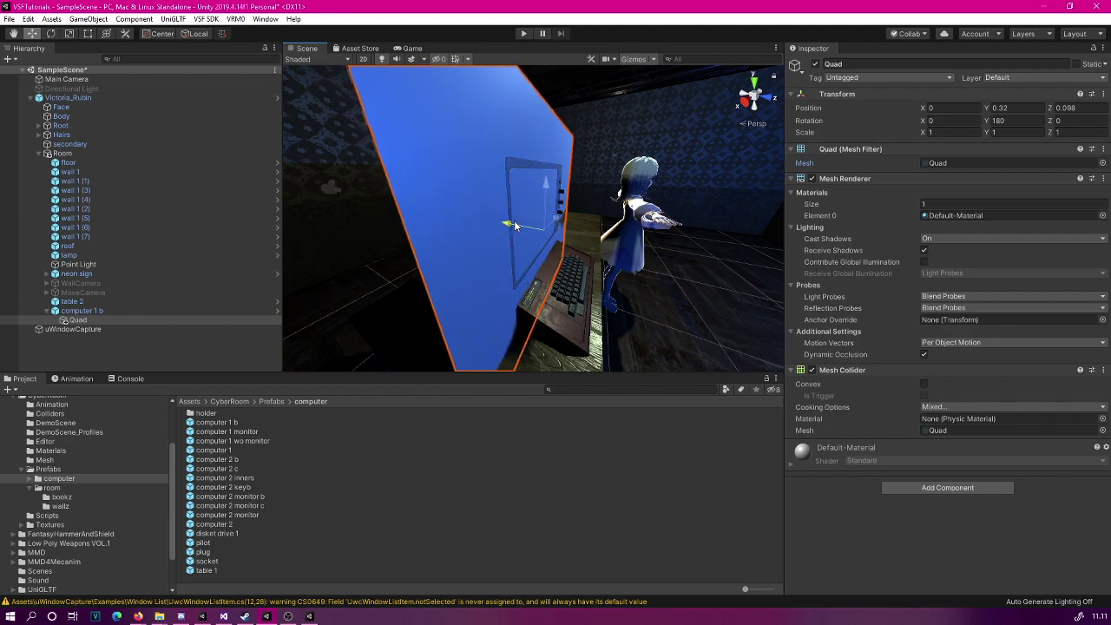
Step: Shrink the quad to about 0.36 by 0.41 and shift it to about Y 0.41, Z 0.091
right_click_drag(514, 226, 517, 217)
key("r")
left_click_drag(517, 212, 520, 224)
left_click_drag(562, 252, 536, 255)
left_click_drag(517, 208, 469, 217)
key("w")
Step: Move the quad slightly forward, clear of the monitor's screen surface, to about Z 0.107
left_click(80, 319)
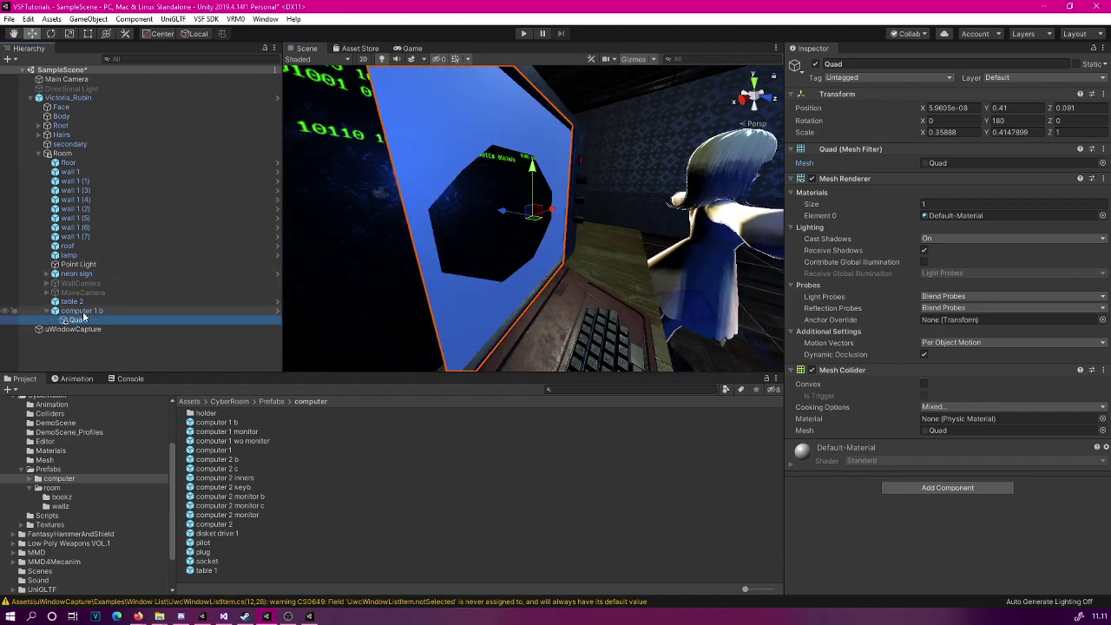
left_click_drag(566, 218, 468, 219, "alt")
scroll(489, 222, "down", 4)
left_click_drag(549, 236, 496, 243, "alt")
left_click_drag(536, 246, 564, 251)
scroll(547, 252, "up", 2)
middle_click_drag(547, 252, 535, 253)
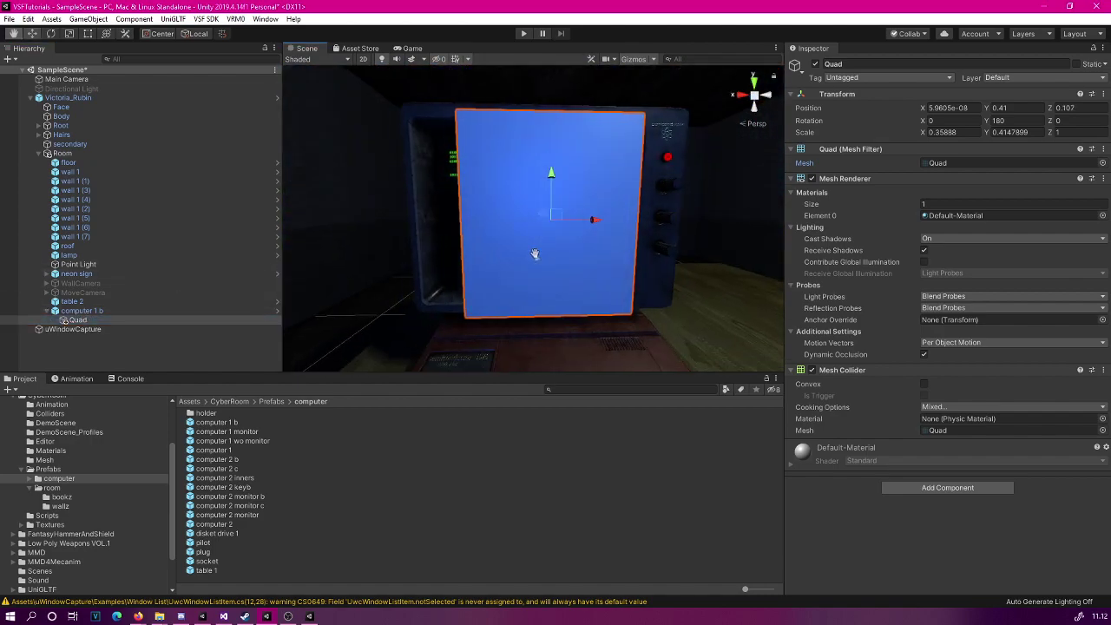
Step: Fit the quad over the monitor screen with a scale of about 0.438 by 0.299, positioned at about X 0.031, Y 0.421
key("r")
left_click_drag(551, 172, 551, 186)
mouse_move(593, 220)
left_mouse_down()
mouse_move(621, 226)
mouse_move(580, 221)
left_mouse_up()
left_click(32, 33)
left_click_drag(531, 171, 532, 165)
left_click_drag(573, 212, 577, 212)
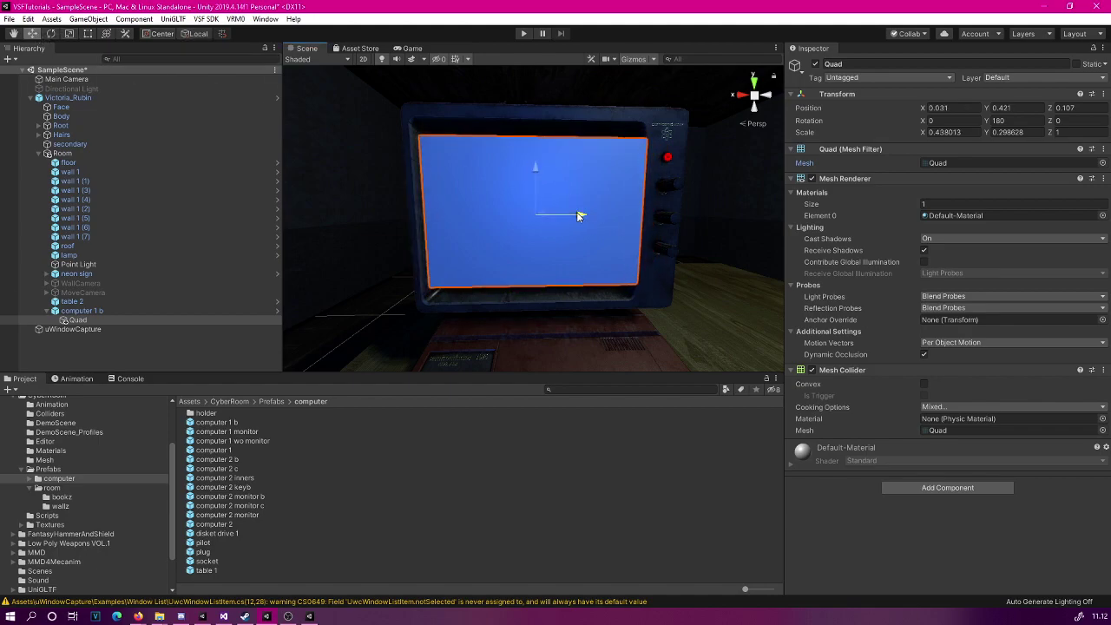
Step: Try to change the rendering mode of the computer 1 screen material on computer 1 b, and undo the change
left_click(81, 311)
left_click(945, 240)
scroll(911, 347, "down", 2)
left_click(790, 555)
scroll(825, 521, "down", 6)
left_click(925, 280)
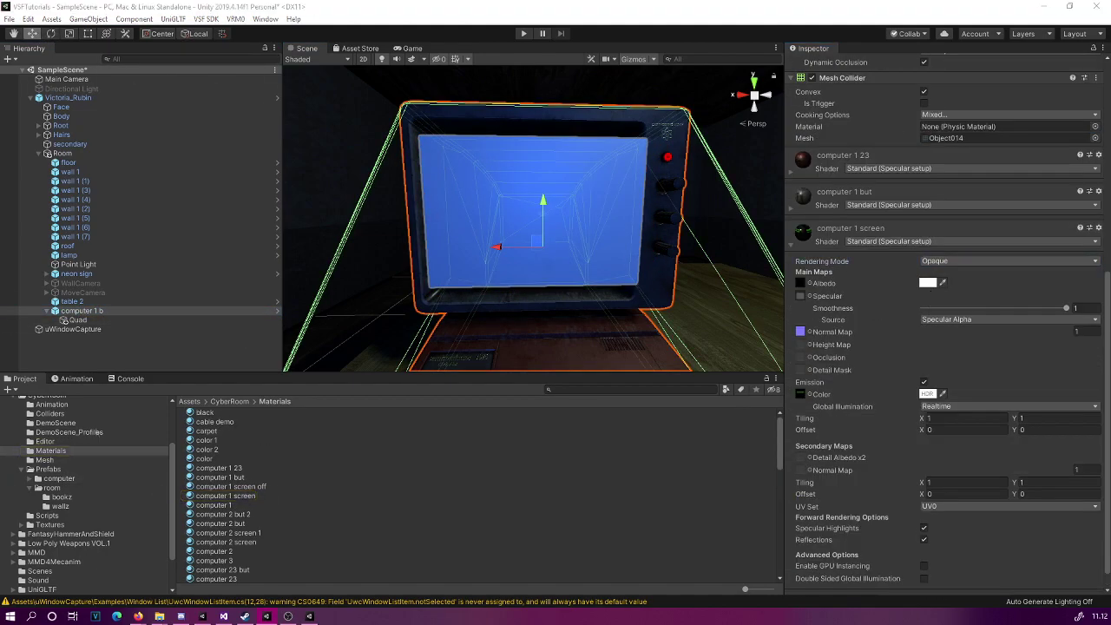
left_click_drag(570, 517, 504, 517)
left_click(612, 283)
left_click(941, 261)
left_click(941, 286)
right_click_drag(503, 272, 600, 295)
left_click_drag(600, 295, 620, 305)
key("ctrl+z")
Step: Move the quad back into the monitor frame to about Z 0.061
left_click(78, 319)
left_click_drag(555, 247, 546, 242)
middle_click_drag(545, 242, 609, 267)
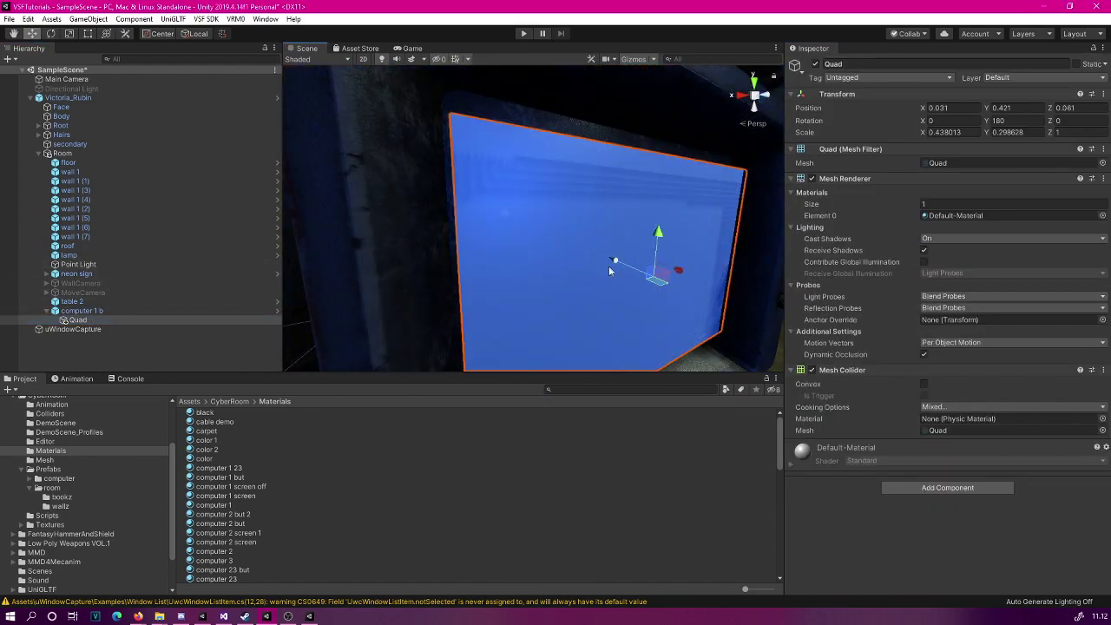
right_click_drag(608, 265, 516, 256)
Step: Stretch the quad vertically to a Y scale of about 0.364, filling the monitor screen
key("r")
left_click_drag(628, 167, 628, 154)
right_click_drag(628, 154, 620, 223)
scroll(595, 209, "down", 3)
key("a")
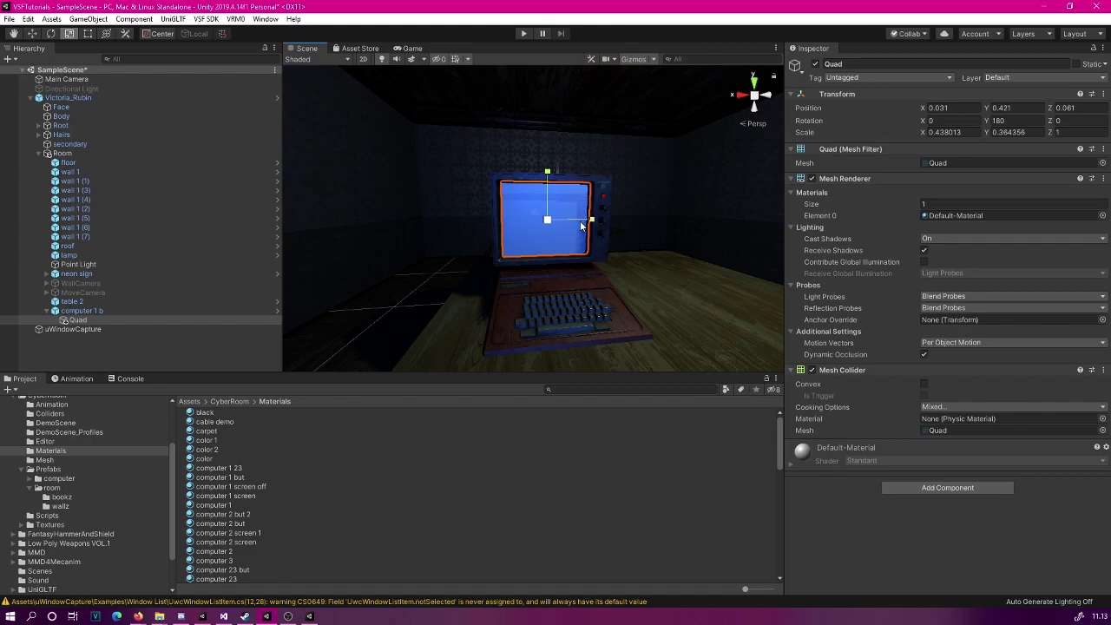
right_click_drag(581, 225, 613, 247)
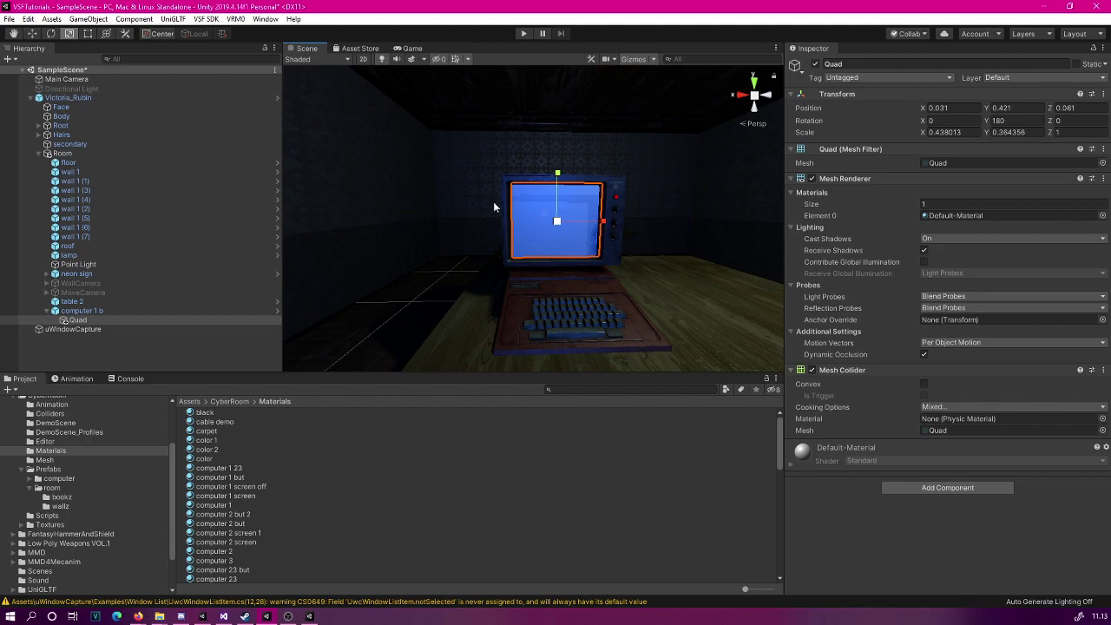
Step: Add a Uwc Window Texture component to the quad on the monitor
mouse_move(616, 209)
right_mouse_down()
mouse_move(636, 229)
mouse_move(616, 222)
right_mouse_up()
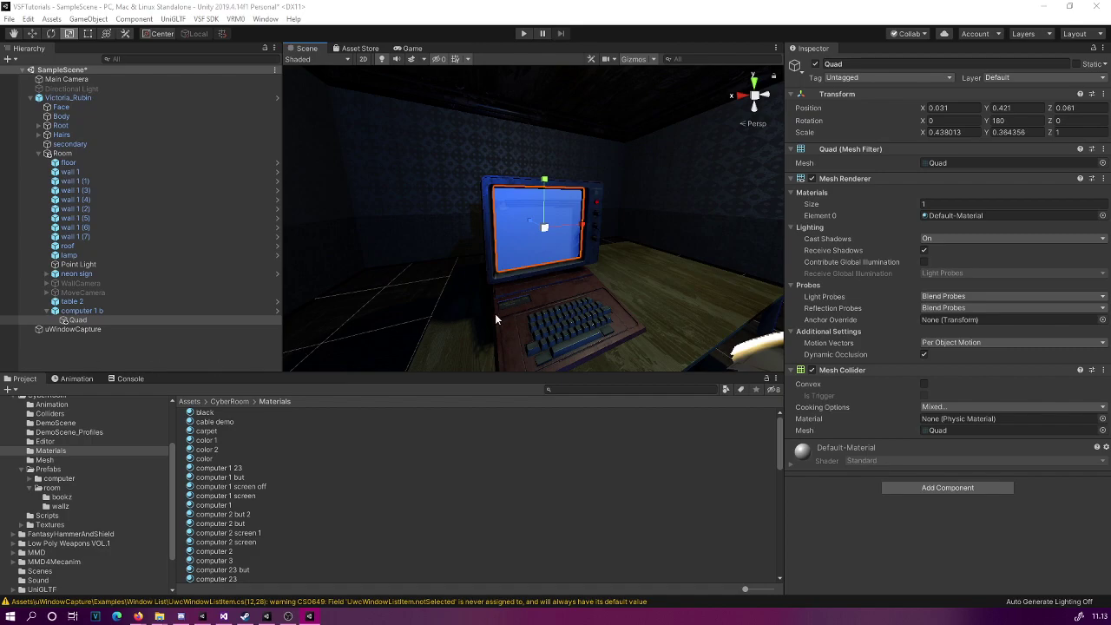
left_click(957, 484)
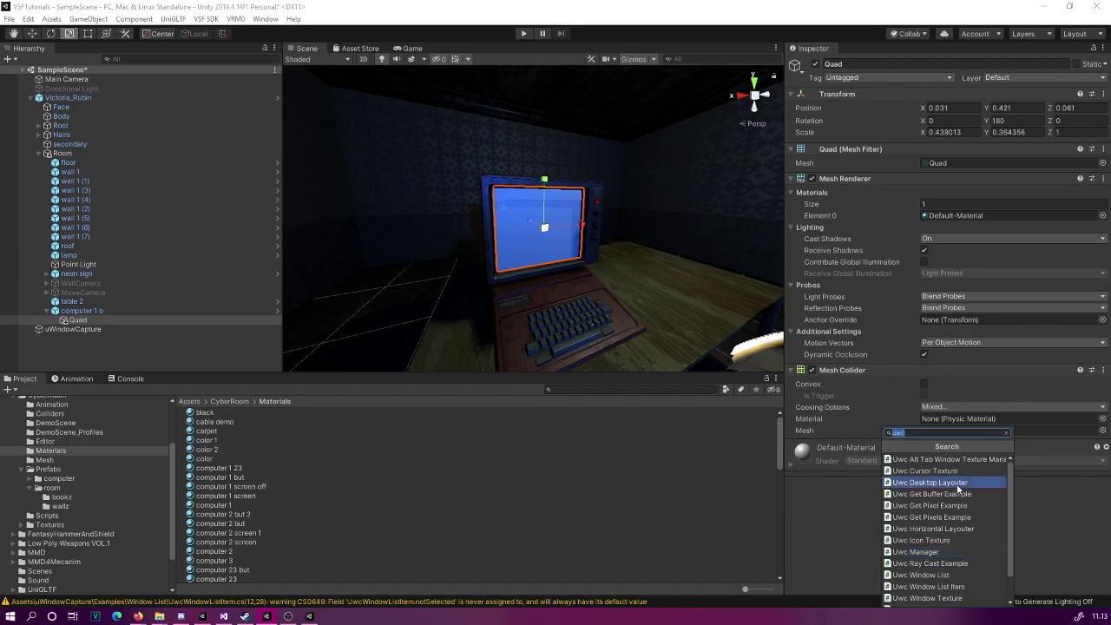
scroll(954, 486, "down", 1)
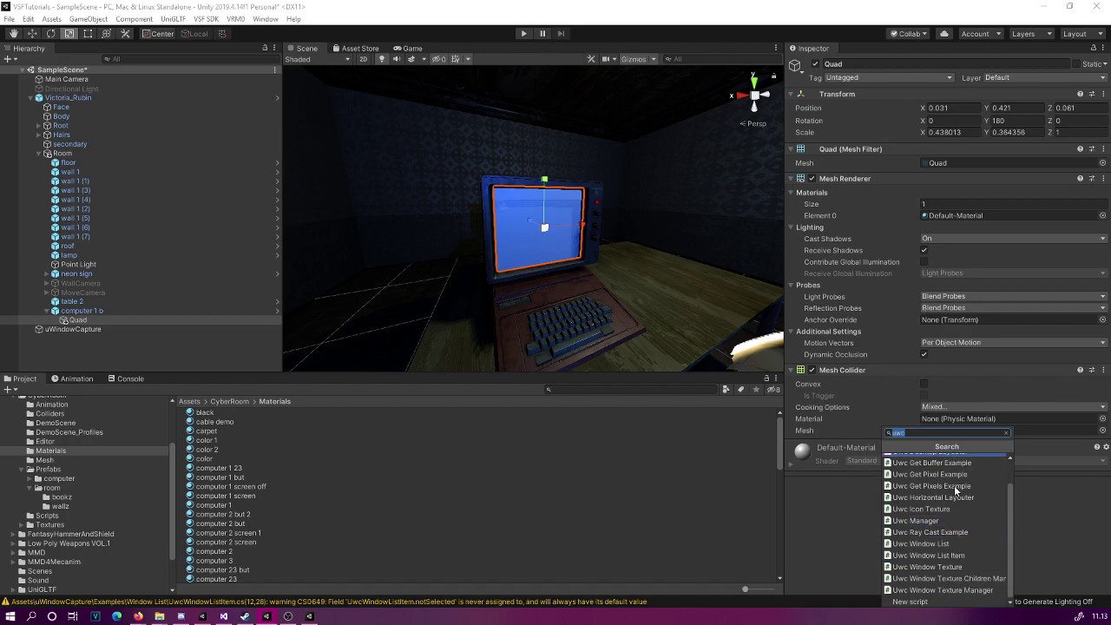
left_click(927, 567)
Step: Keep the window texture's target type as Window and set its partial window title to \\.\DISPLAY1
scroll(949, 392, "down", 3)
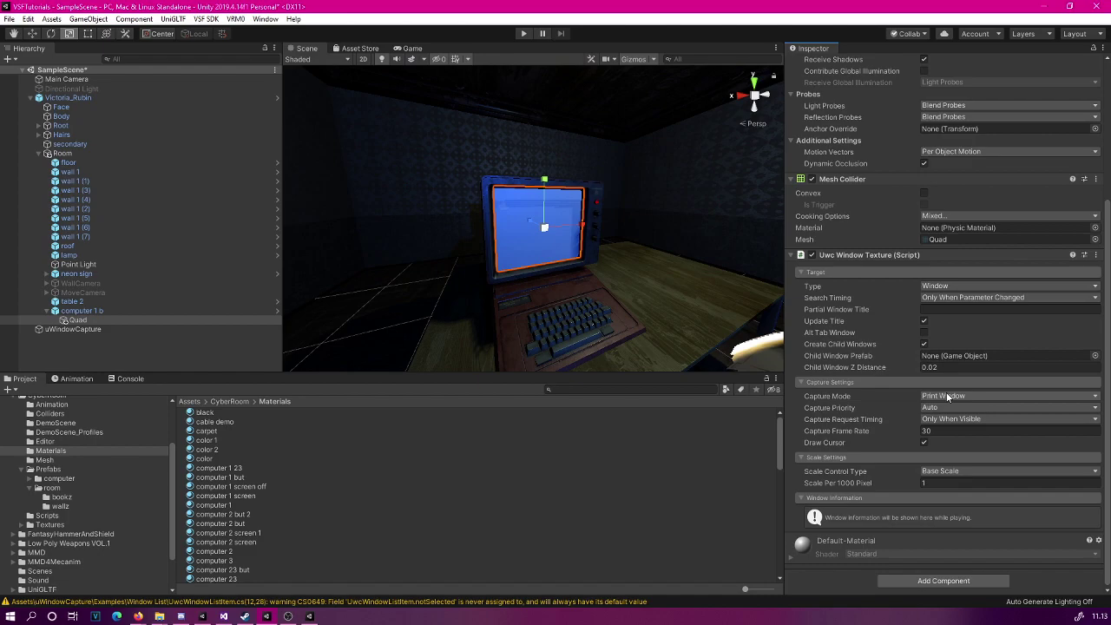
left_click(974, 288)
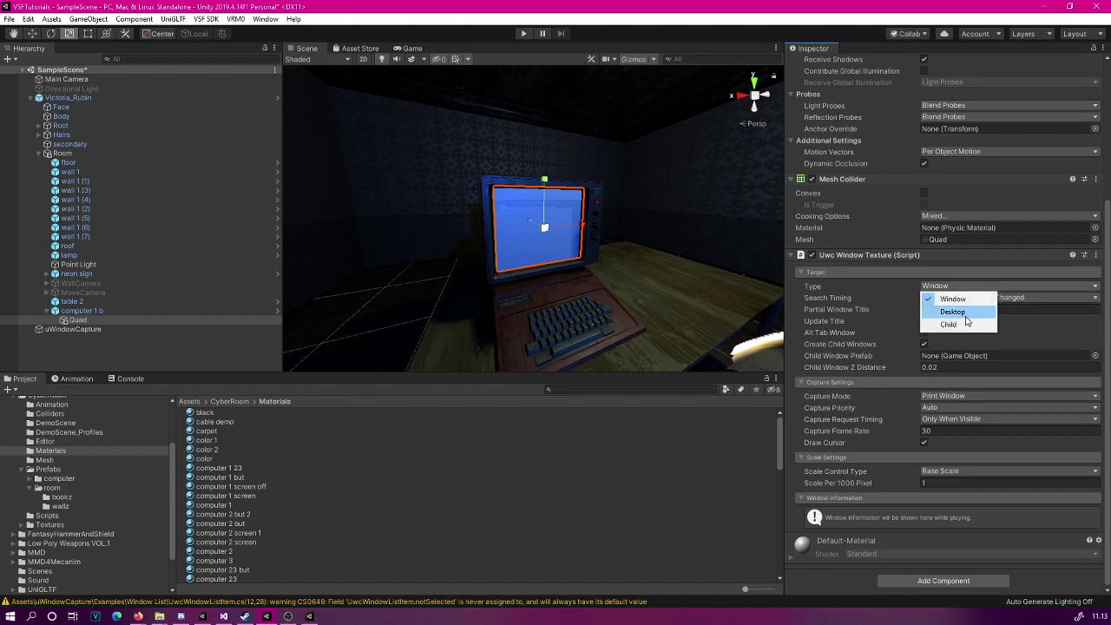
left_click(871, 256)
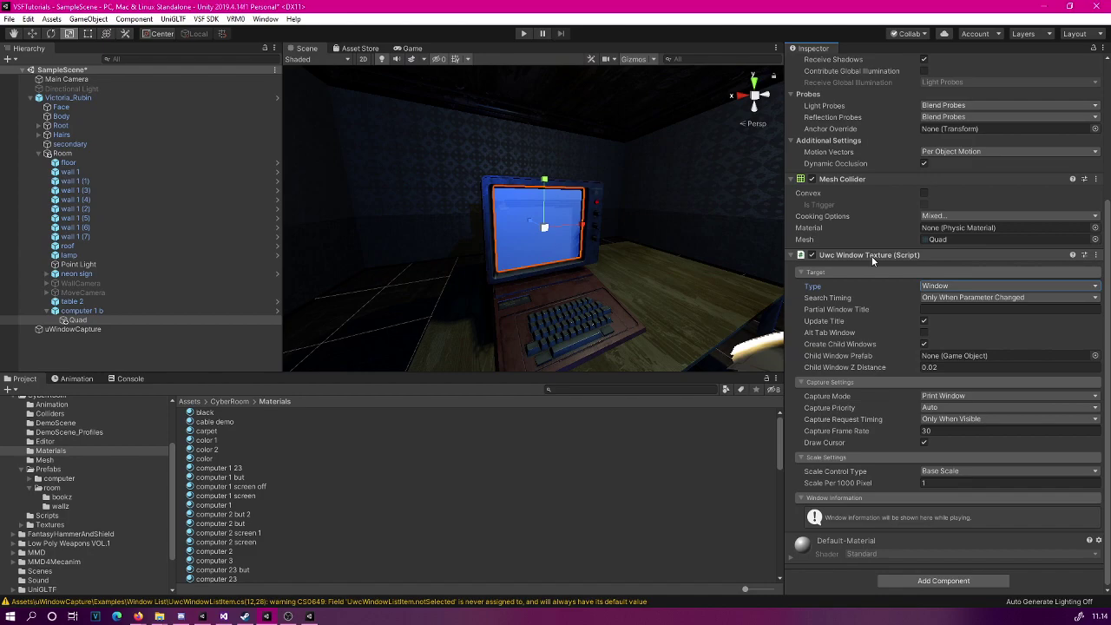
left_click(937, 310)
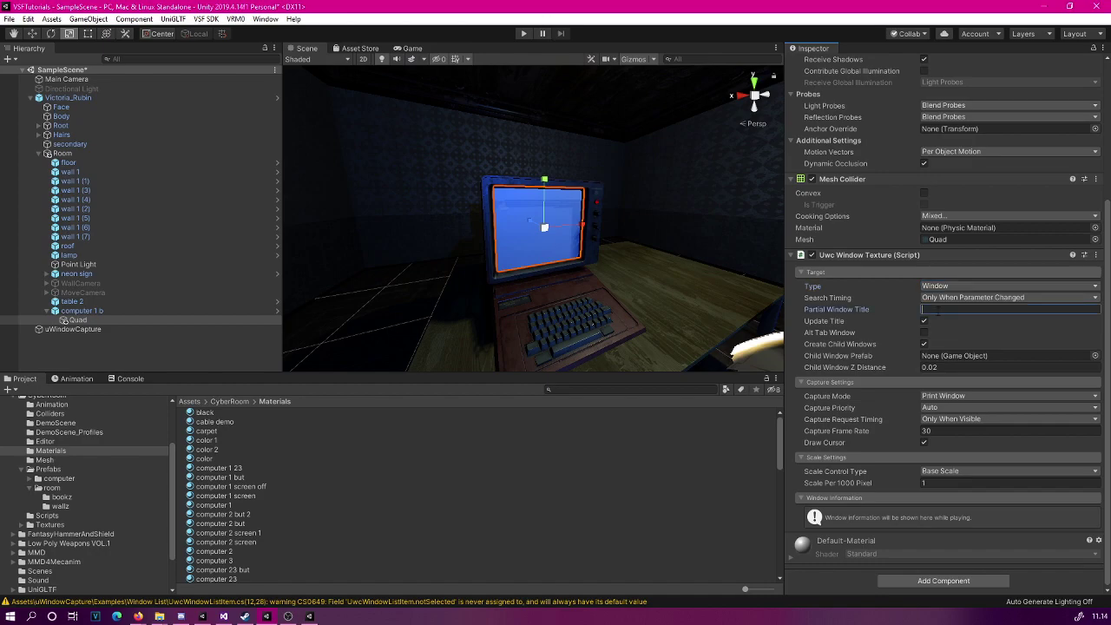
key("q")
key("t")
type("\\\\.\\DISPLAY")
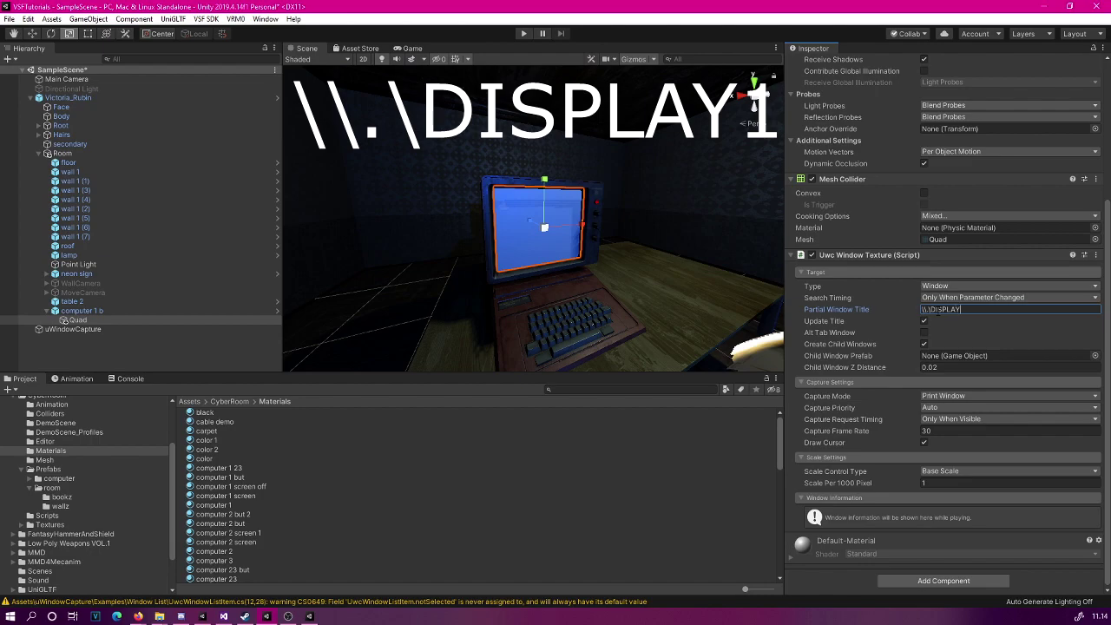
type("1")
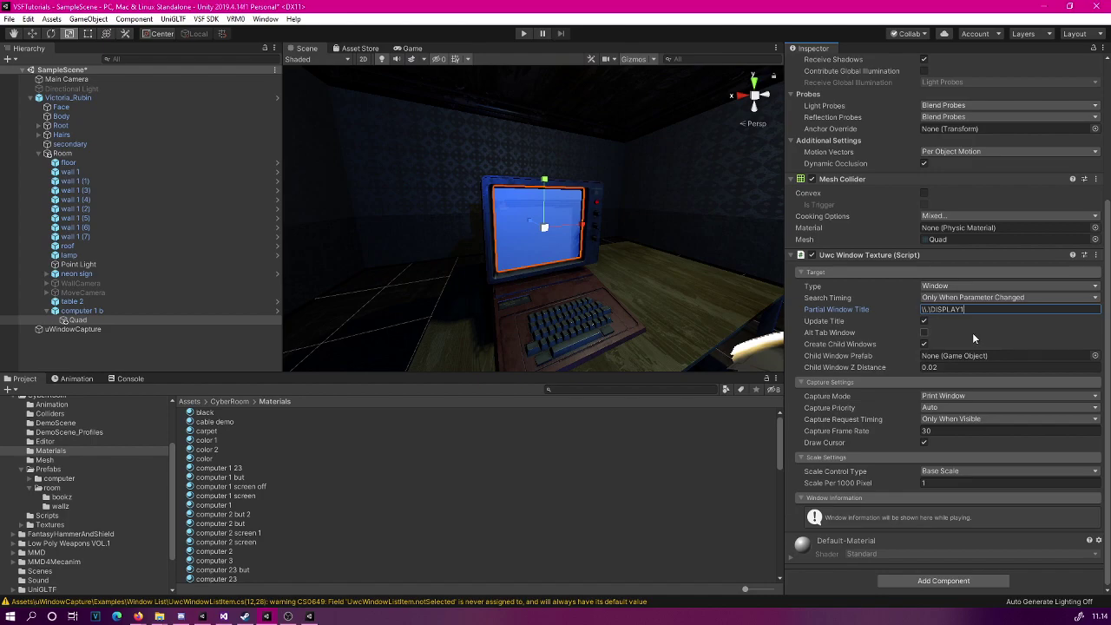
Step: Turn off Create Child Windows and set the window texture's capture frame rate to 60
left_click(926, 344)
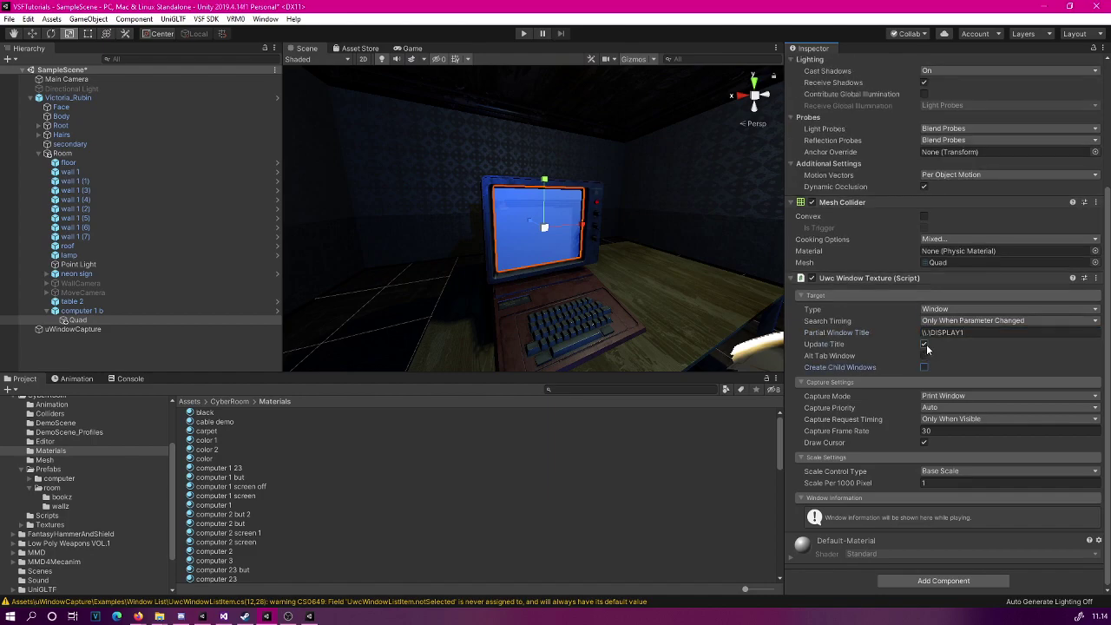
left_click(927, 431)
key("Right")
left_click(927, 433)
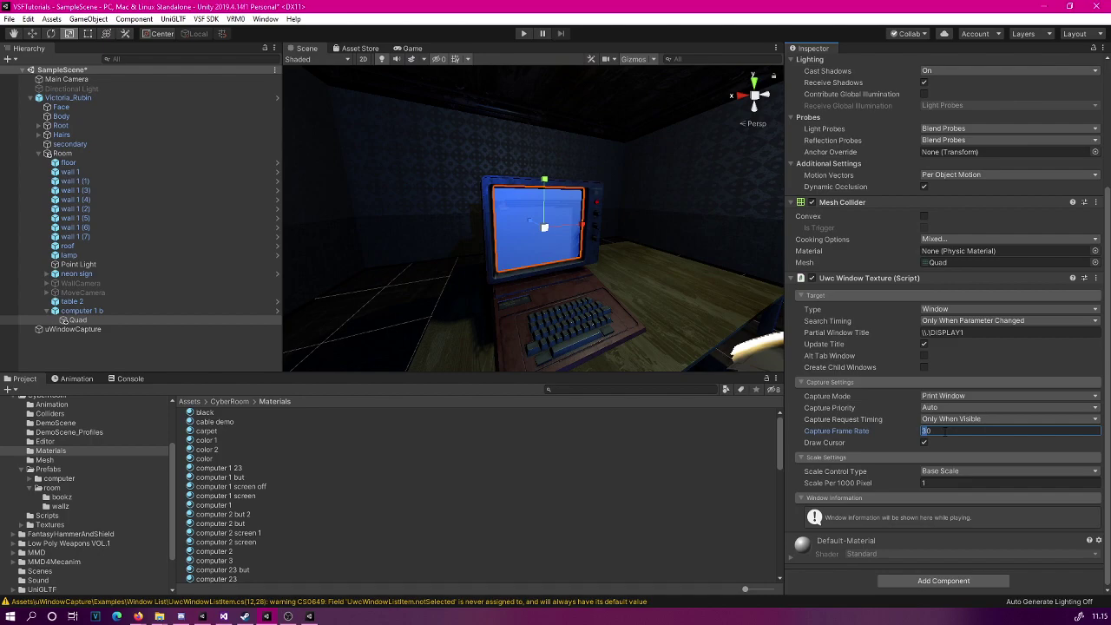
type("60")
Step: Set the window texture's scale control type to Fixed Width
left_click(852, 474)
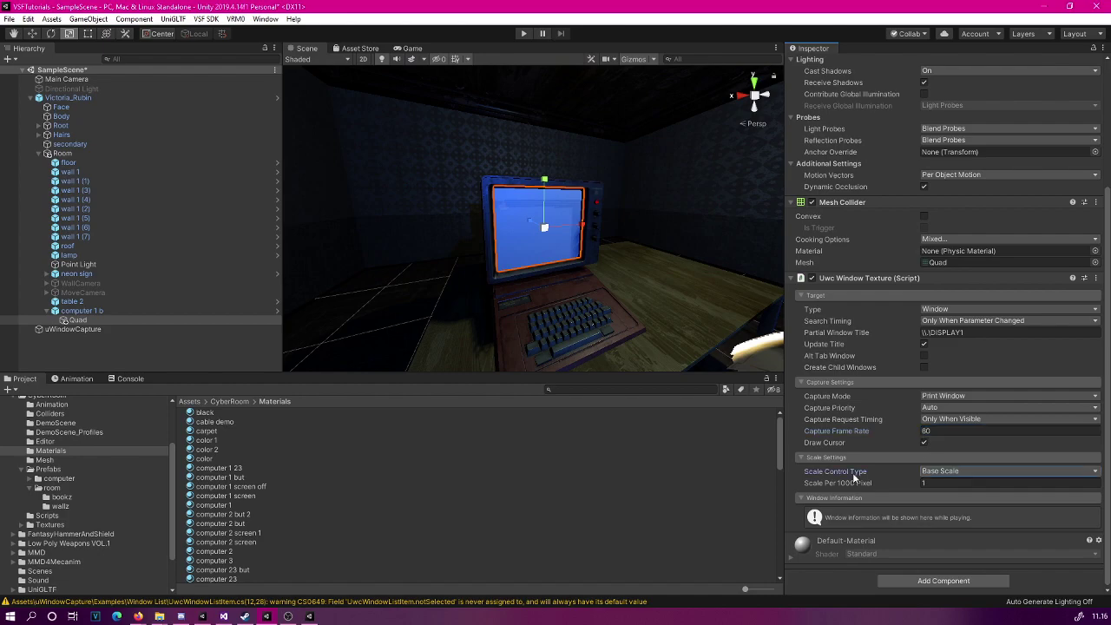
left_click(952, 473)
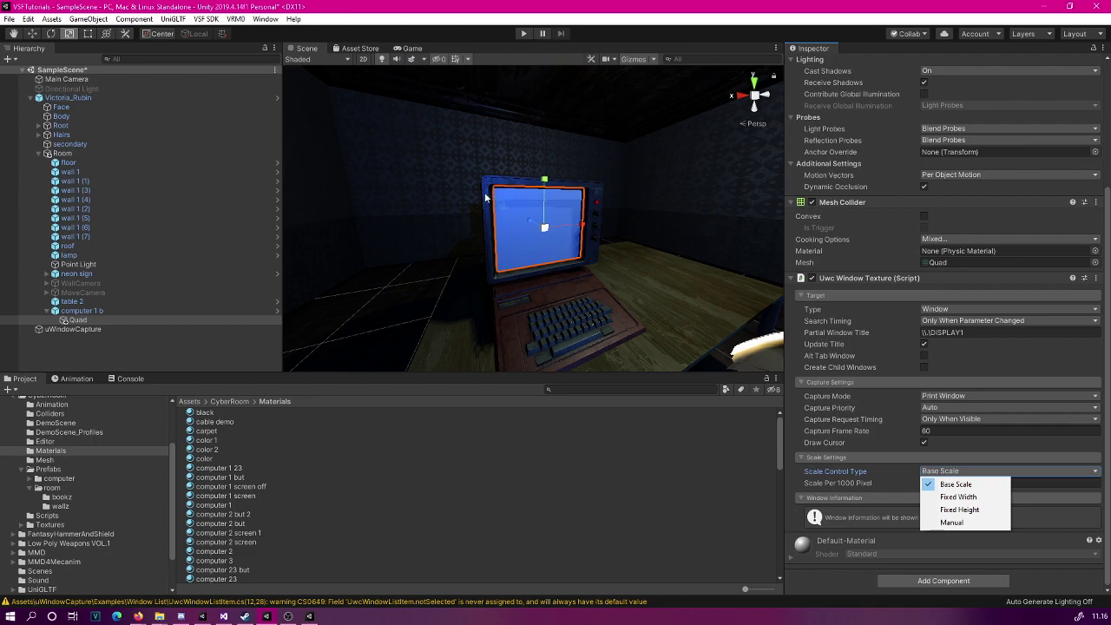
right_click(660, 244)
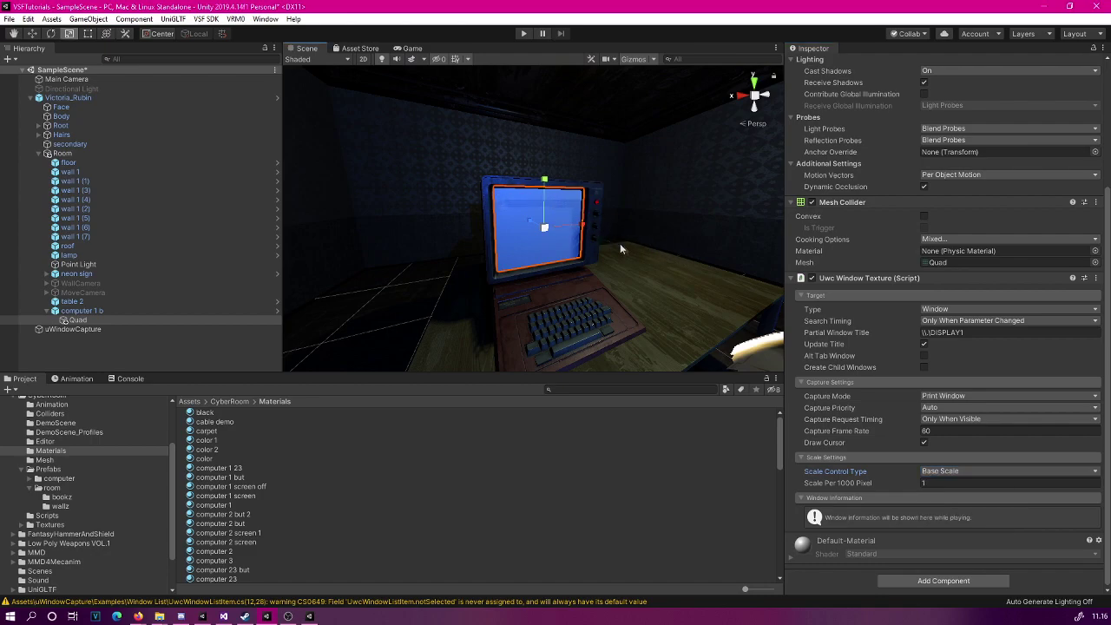
left_click(951, 473)
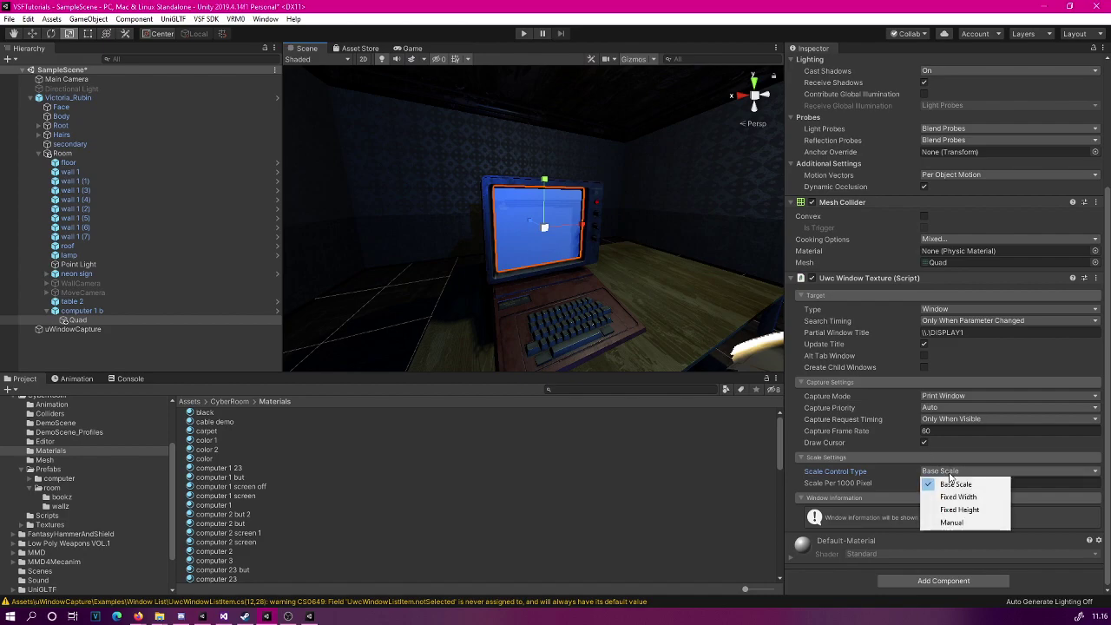
left_click(957, 497)
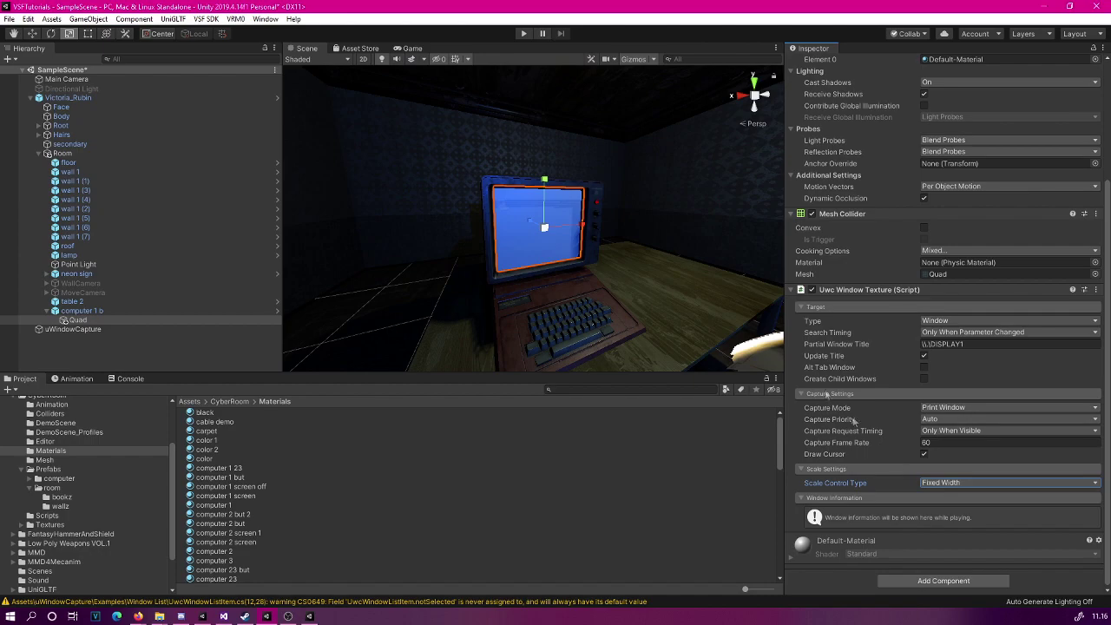
Step: Run the scene and examine the captured desktop on the monitor quad in the Scene view
mouse_move(677, 341)
left_mouse_down("alt")
mouse_move(612, 312)
mouse_move(657, 334)
left_mouse_up("alt")
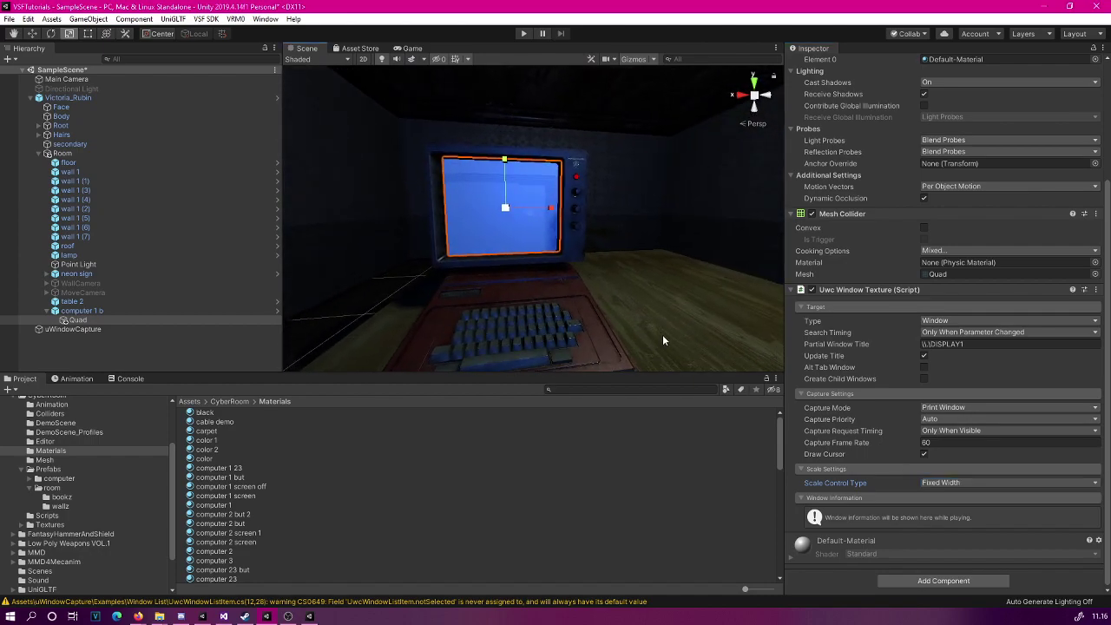
left_click(522, 34)
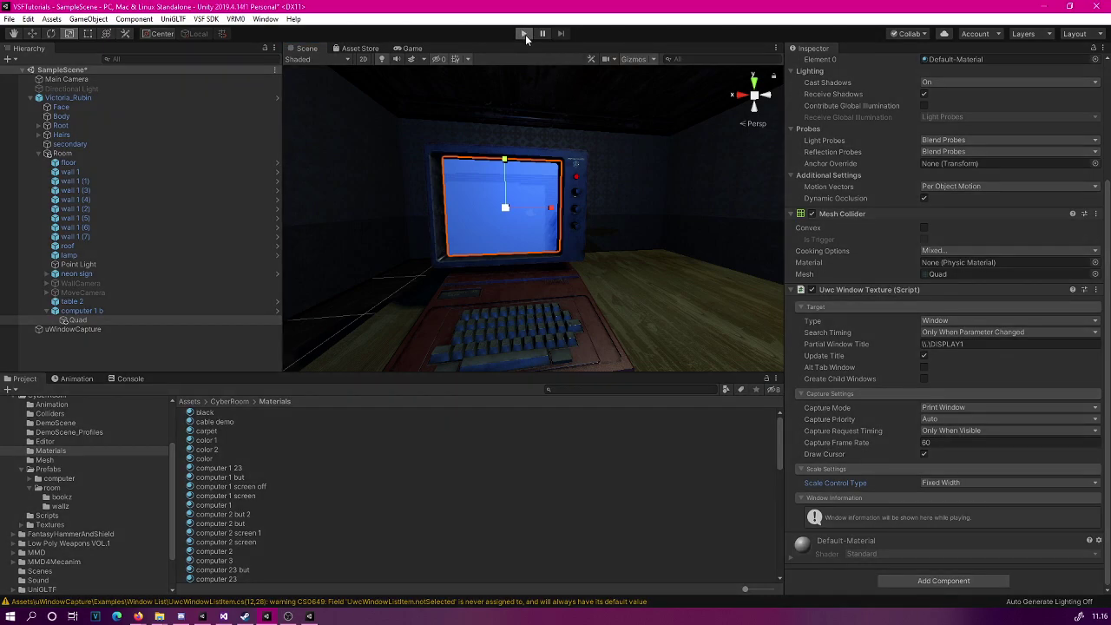
left_click(307, 50)
key("f")
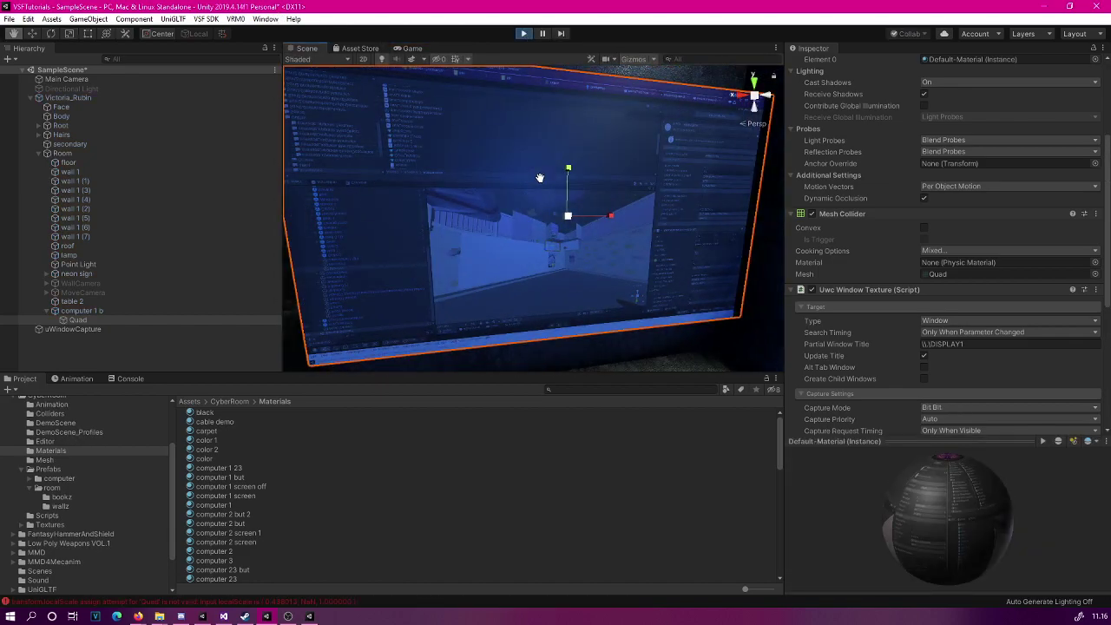
scroll(622, 224, "down", 4)
scroll(621, 225, "up", 4)
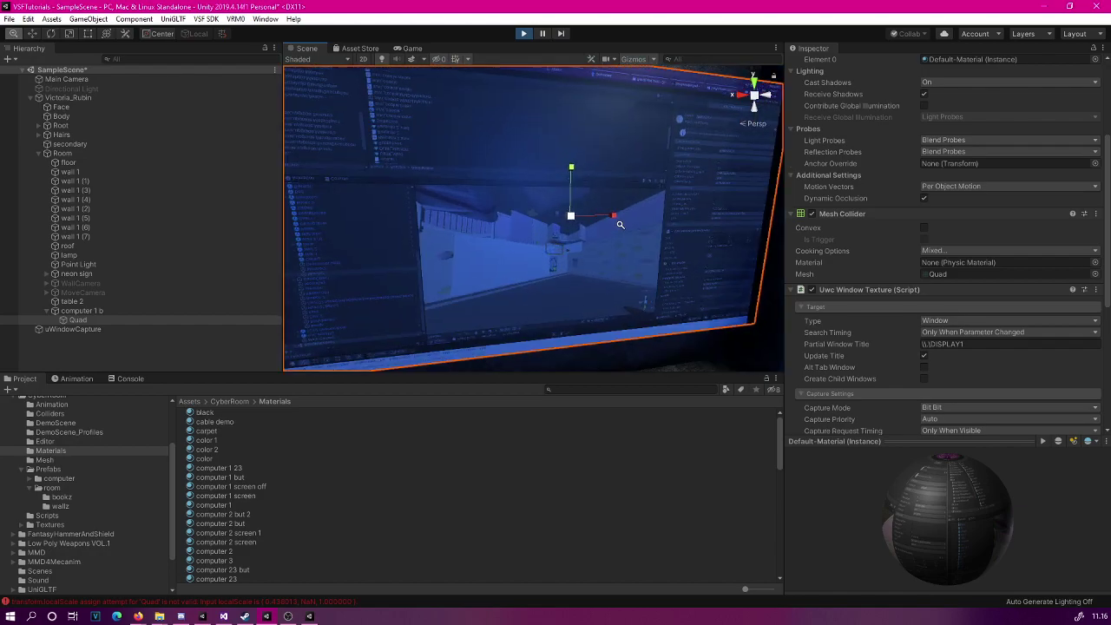
right_click_drag(622, 224, 635, 234)
middle_click_drag(635, 234, 621, 211)
scroll(621, 215, "down", 6)
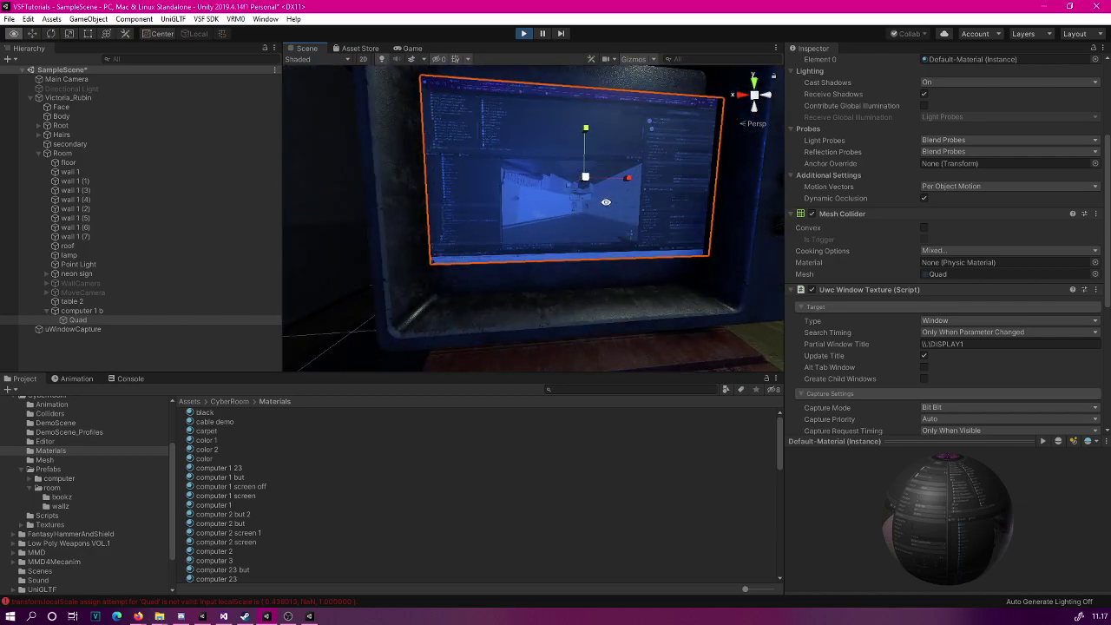
scroll(623, 194, "up", 5)
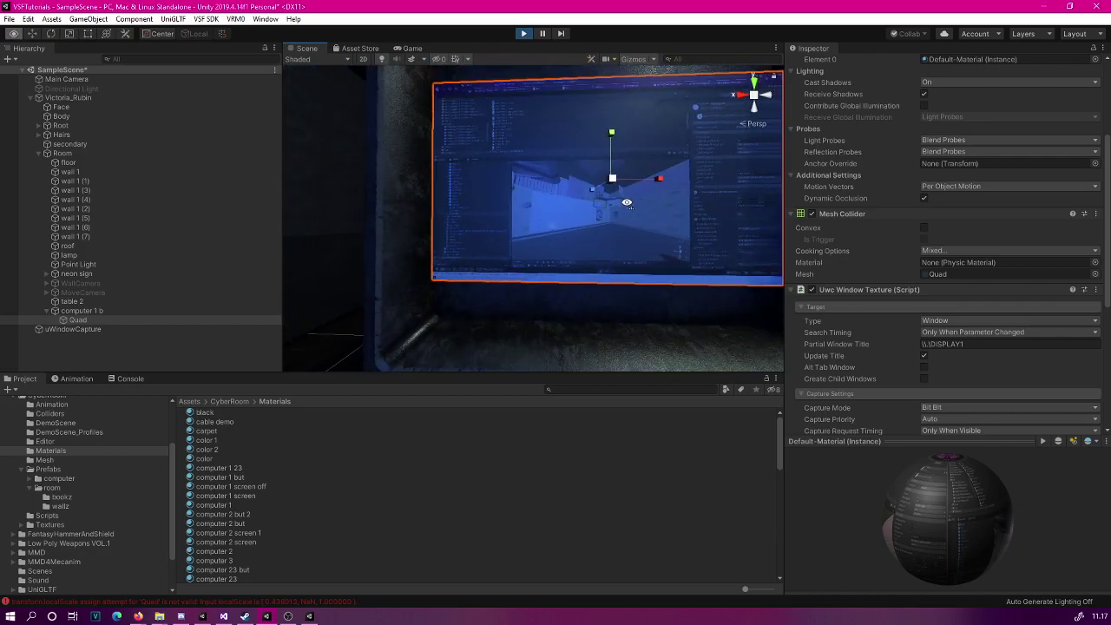
middle_click_drag(633, 208, 633, 208)
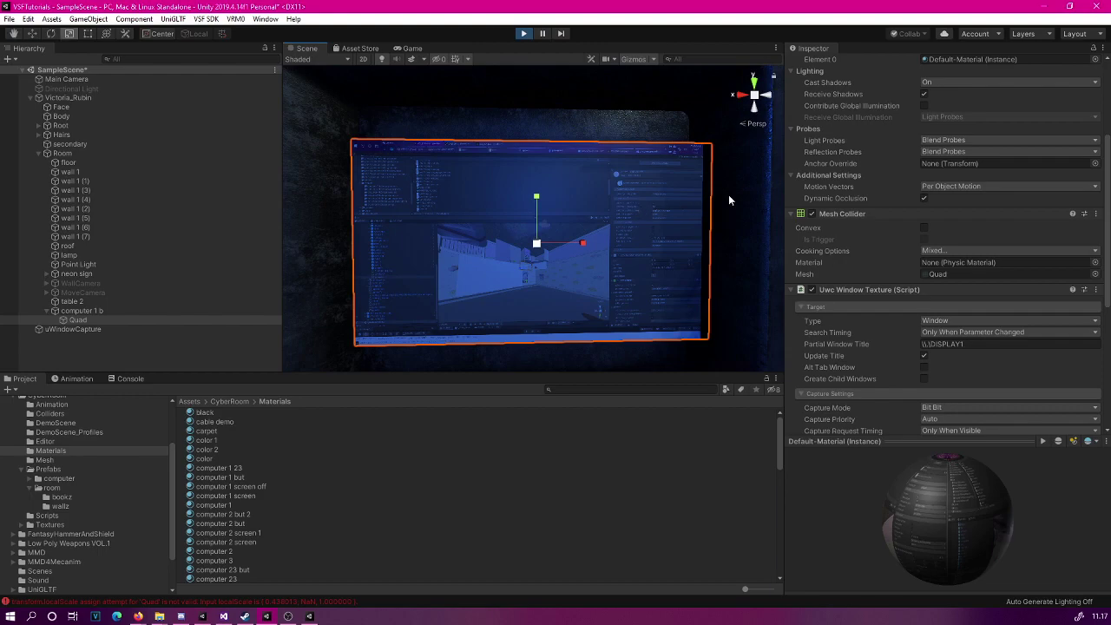
Step: Try a Z rotation of 180 on the quad in the running scene, and replace it with Y 0 and Z 0
scroll(871, 191, "up", 4)
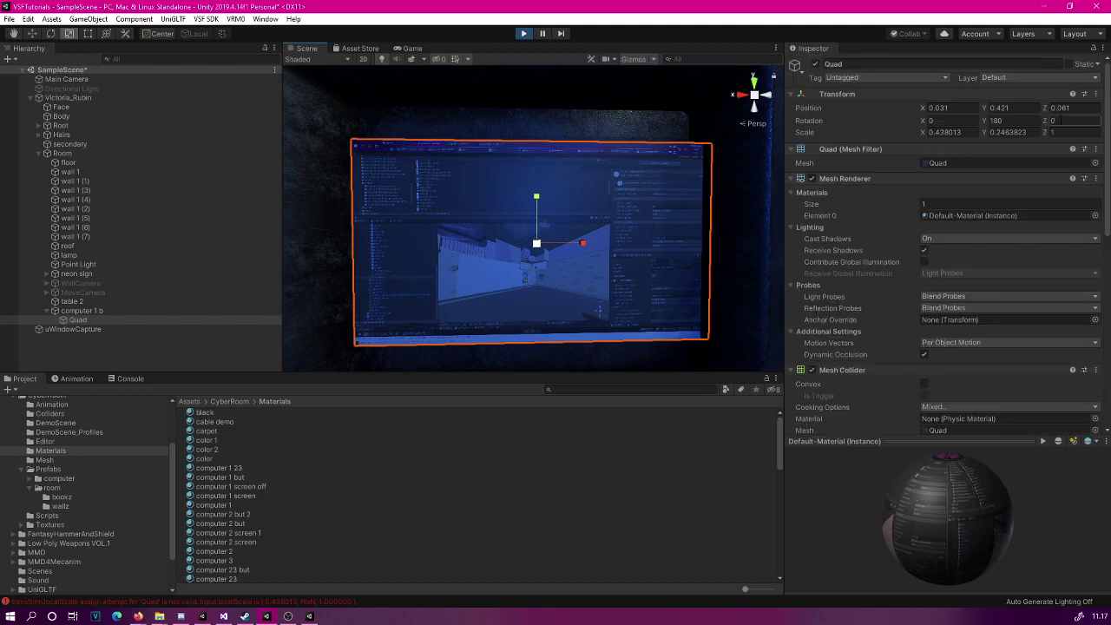
type("180")
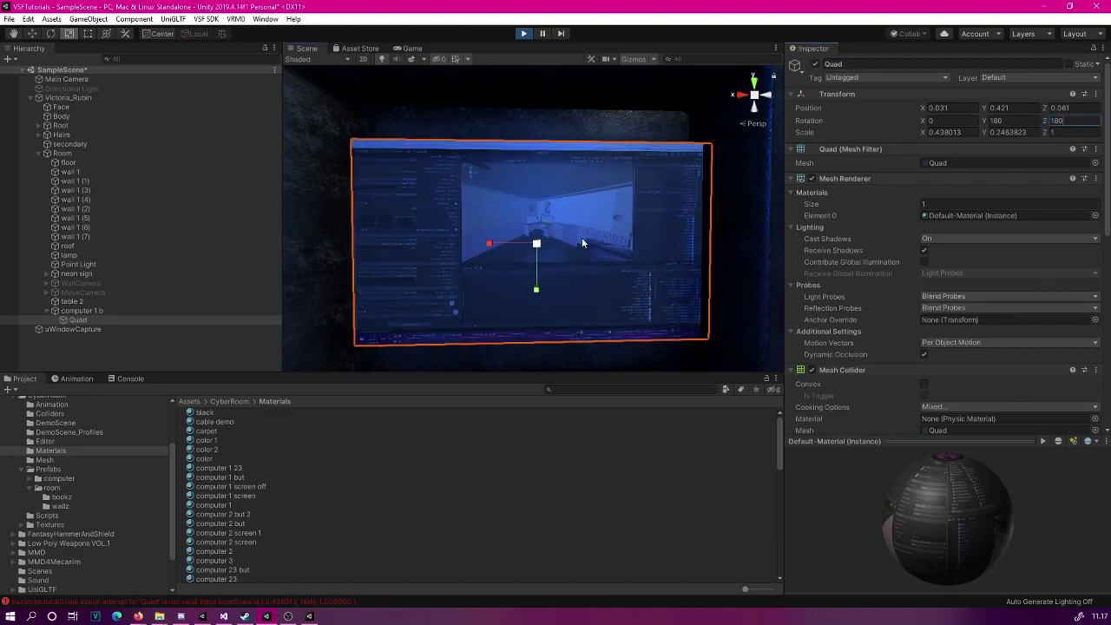
left_click(1021, 120)
type("0")
left_click(1066, 121)
type("0")
Step: Examine the rotated quad from several angles and review its window texture information in the running scene
scroll(850, 158, "down", 4)
left_click_drag(502, 183, 640, 186, "alt")
scroll(573, 183, "up", 2)
mouse_move(578, 181)
middle_mouse_down()
mouse_move(591, 179)
mouse_move(575, 180)
middle_mouse_up()
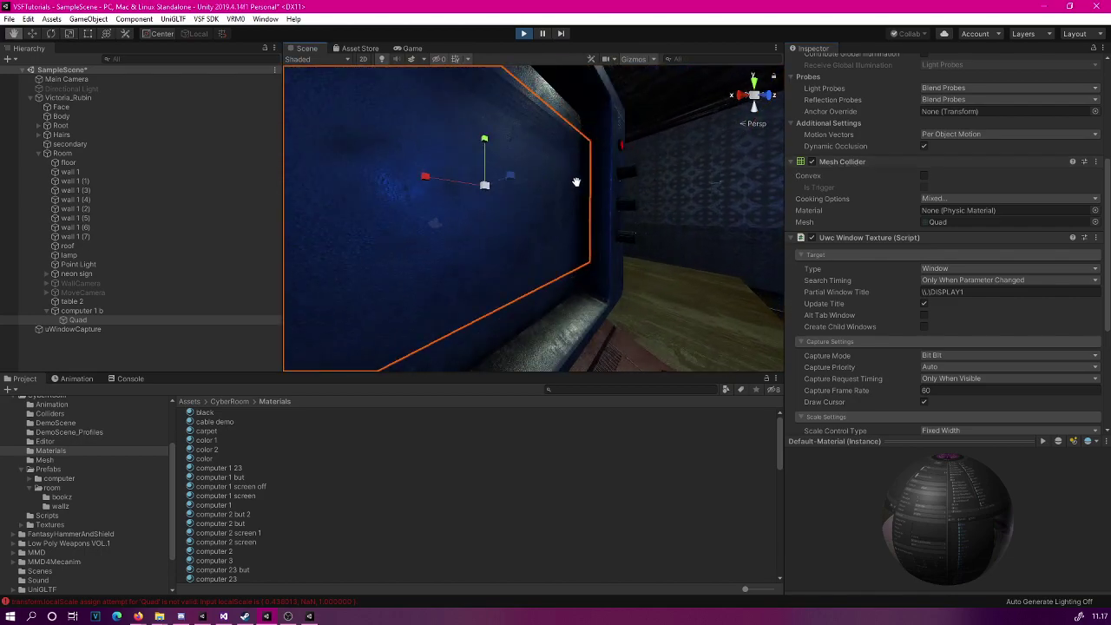
left_click_drag(663, 180, 539, 186, "alt")
scroll(656, 184, "down", 3)
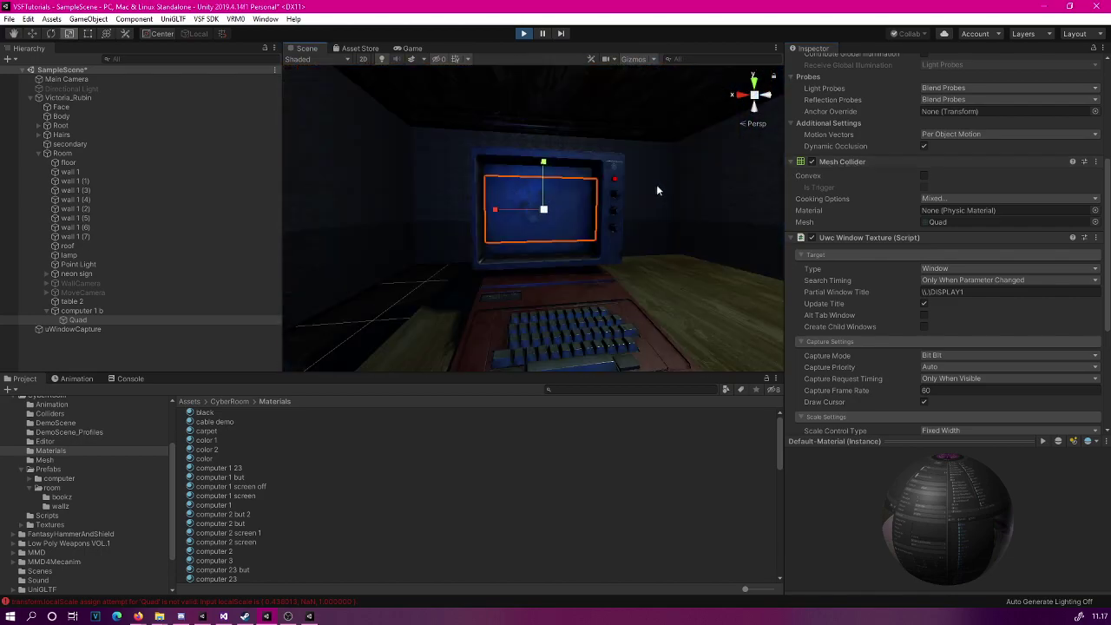
middle_click_drag(662, 183, 668, 190)
scroll(667, 190, "up", 3)
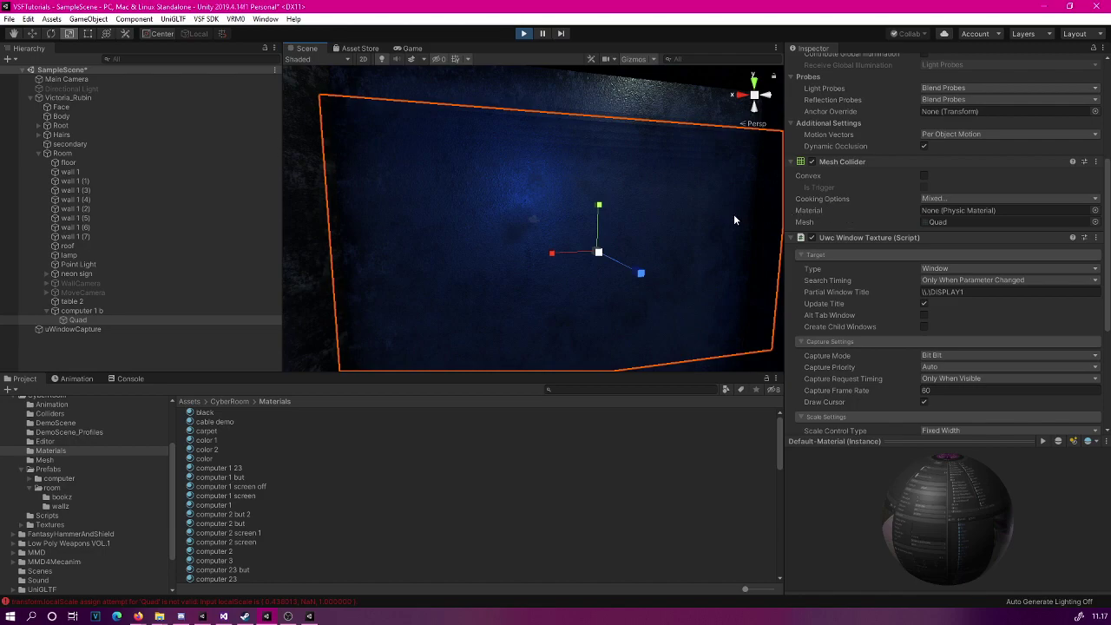
scroll(906, 242, "down", 5)
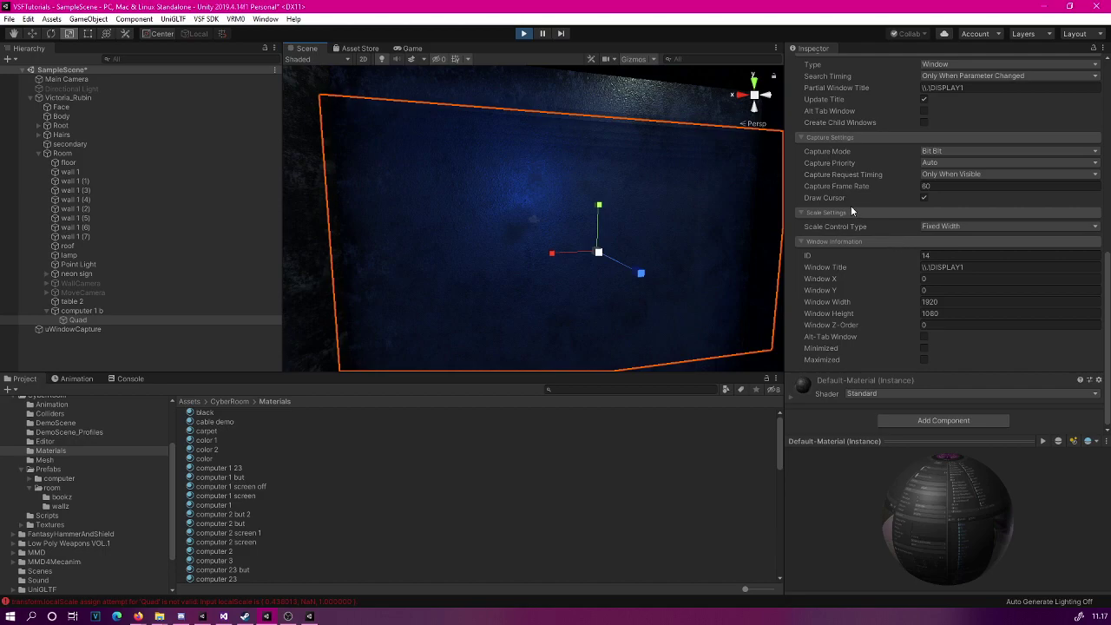
Step: Stop the running scene and set the quad's Y rotation to 0
left_click(524, 33)
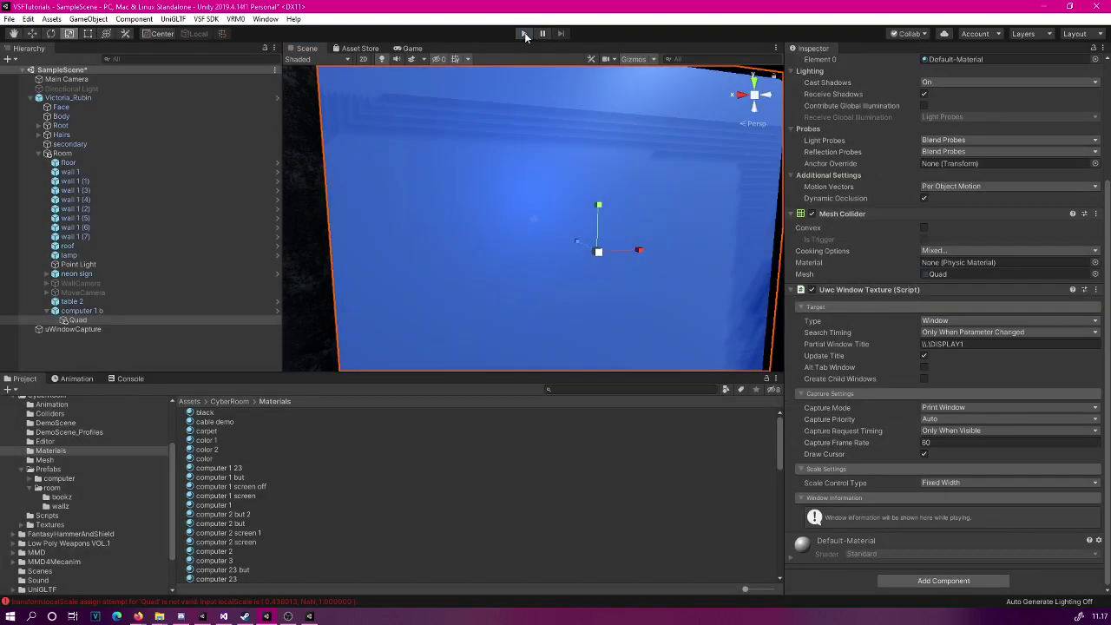
scroll(969, 150, "up", 5)
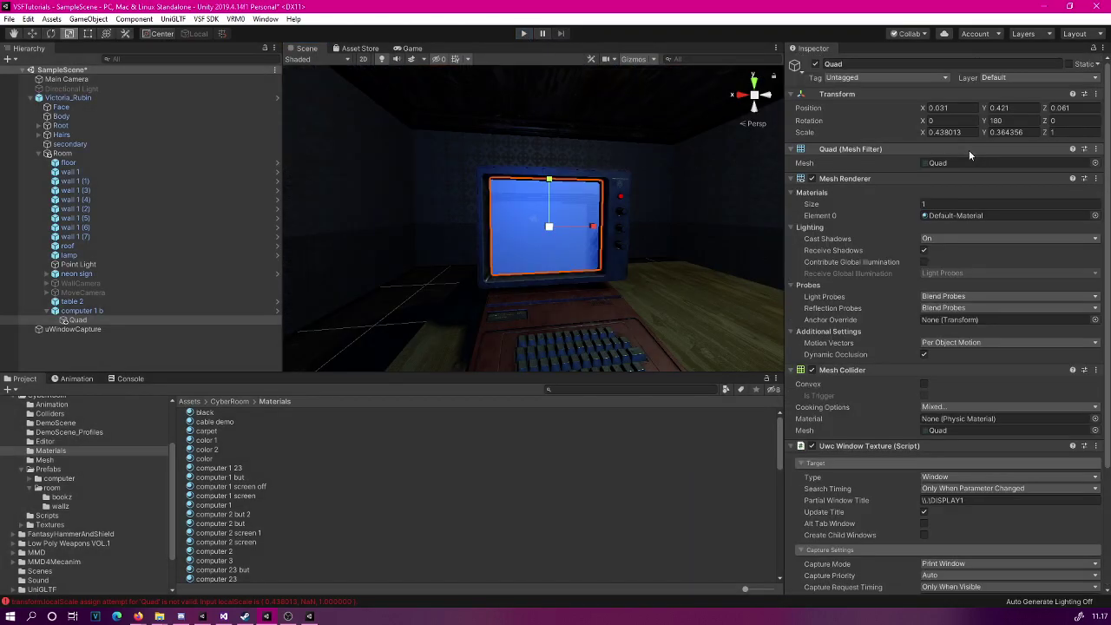
left_click(998, 120)
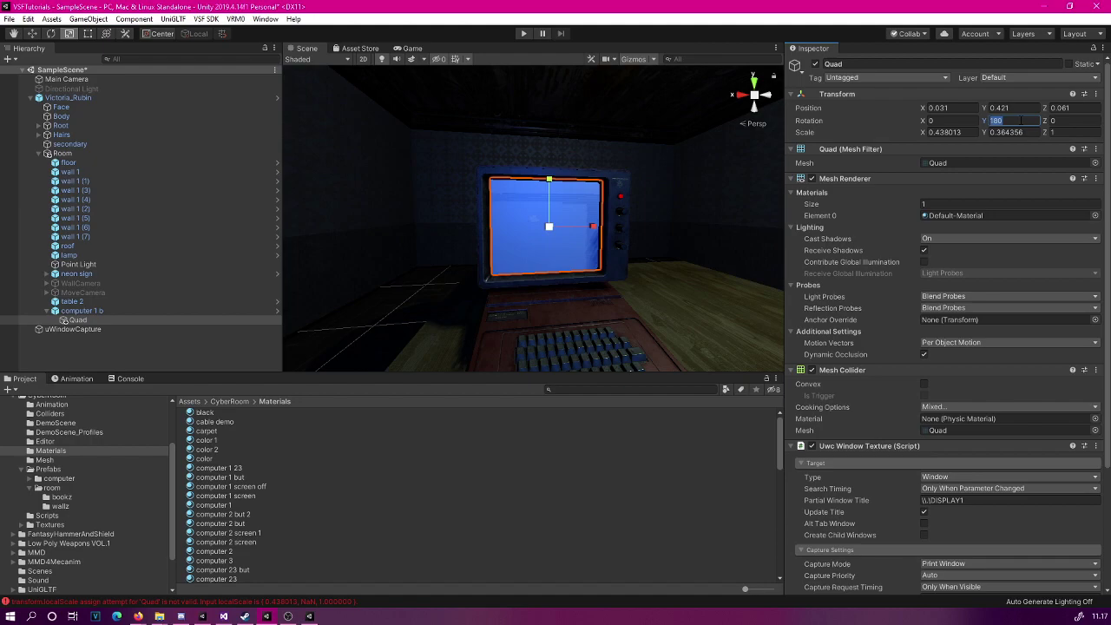
type("0")
key("Return")
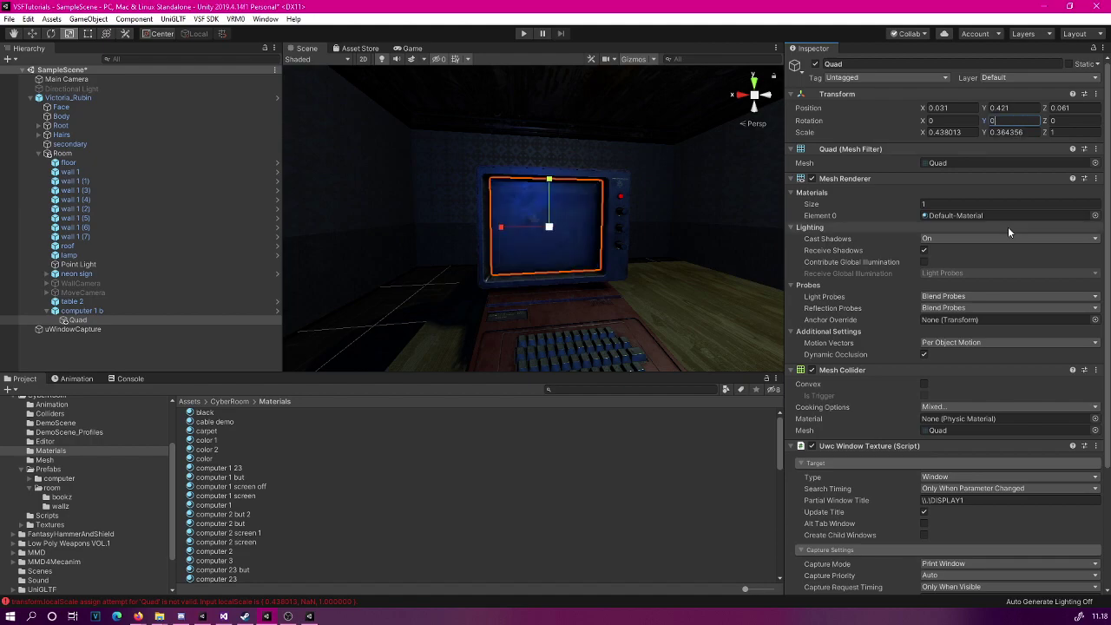
scroll(1016, 221, "down", 5)
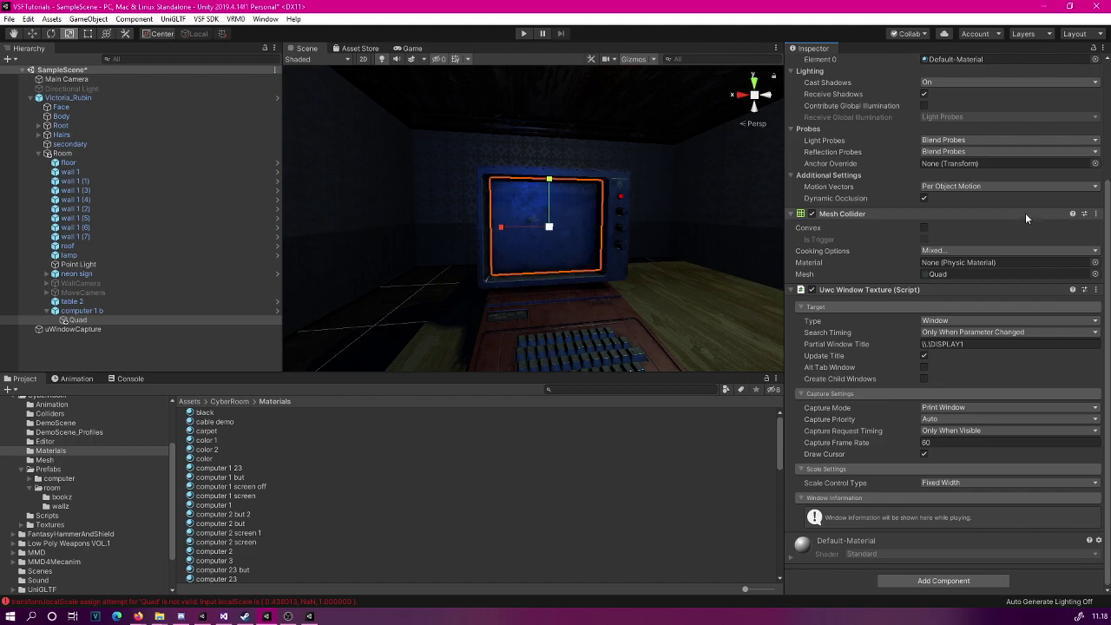
scroll(1023, 214, "up", 3)
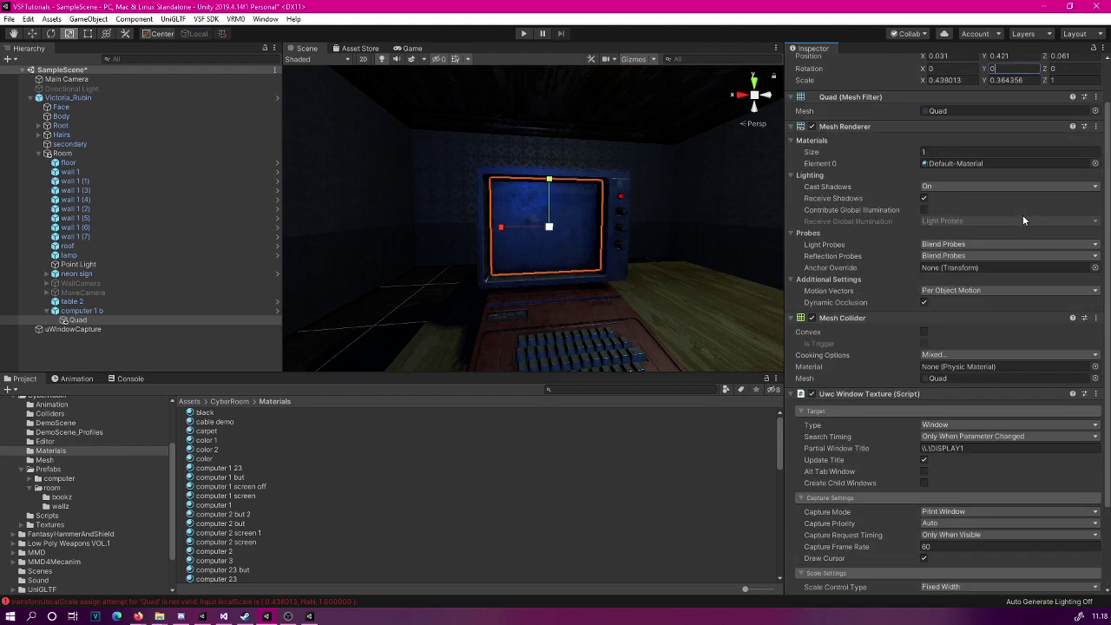
Step: Create a new material in the Assets root folder of the project
scroll(78, 415, "up", 2)
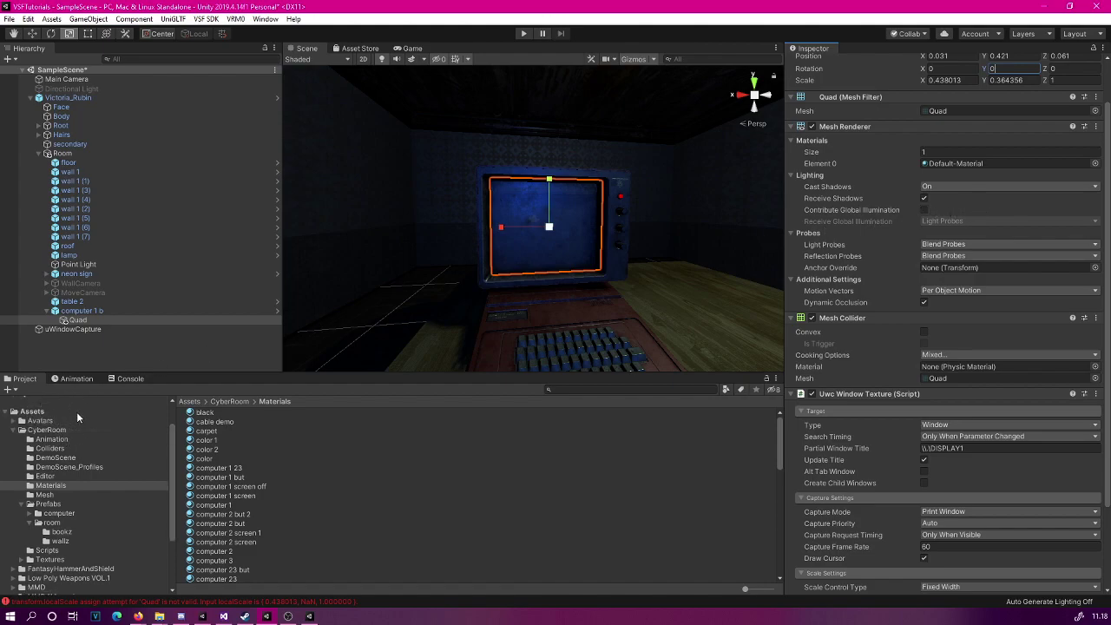
left_click(32, 412)
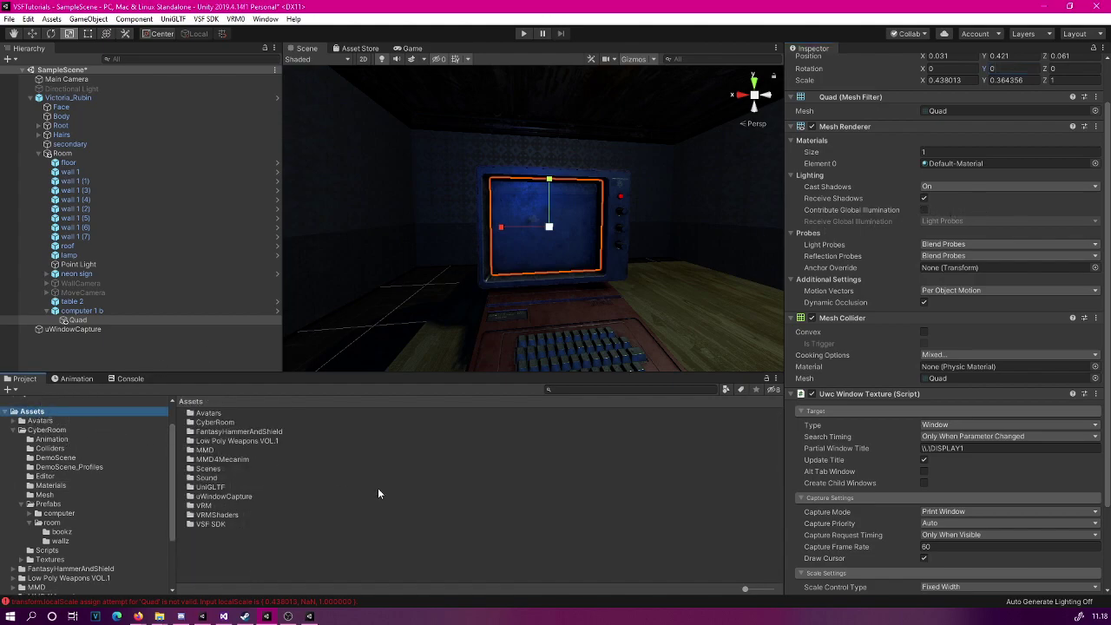
right_click(288, 554)
mouse_move(356, 231)
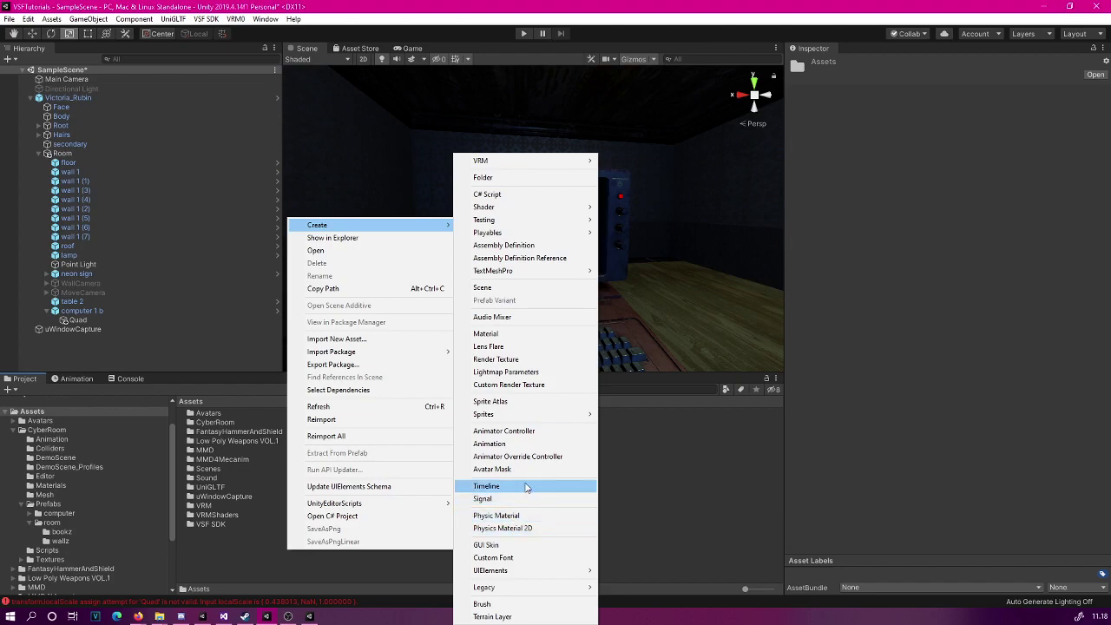
left_click(511, 335)
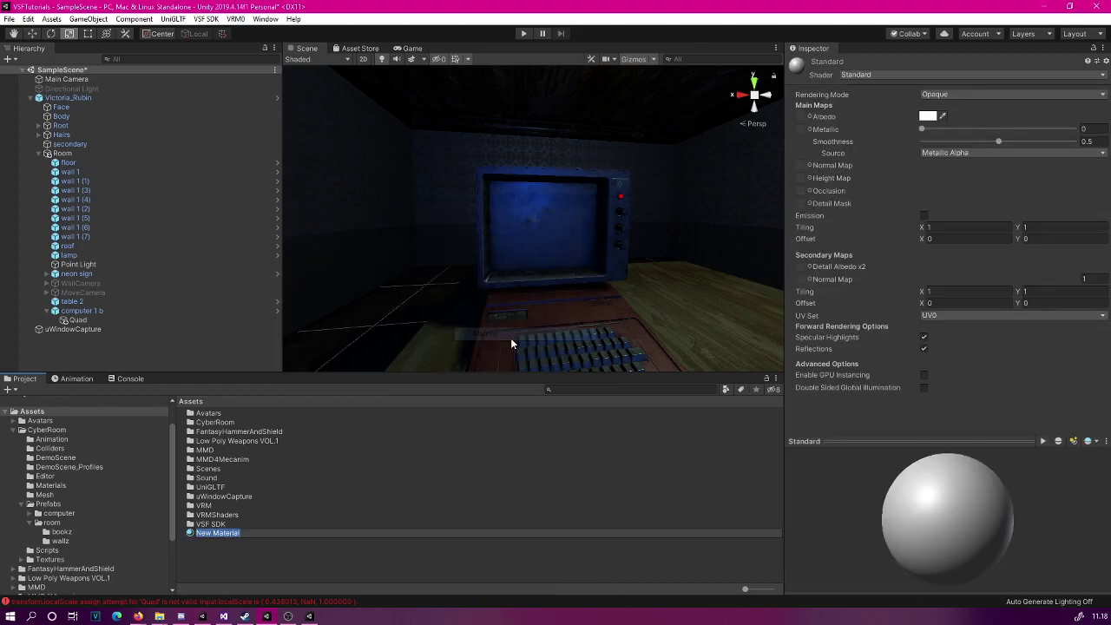
Step: Set the new material's shader to VRM/MToon and its Cull Mode to Off
left_click(985, 76)
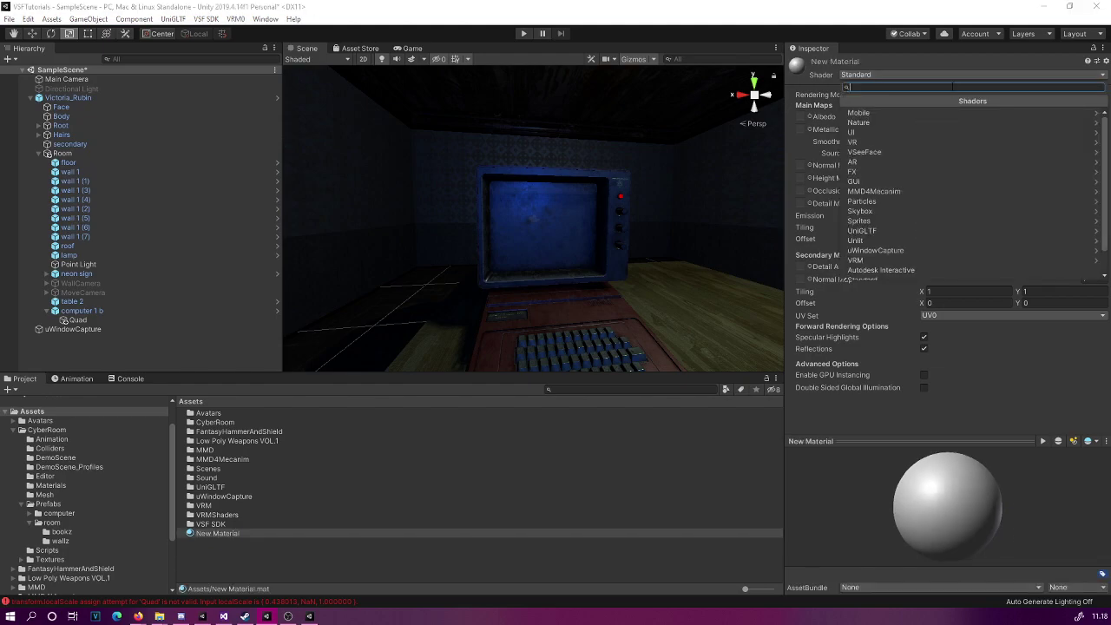
type("mtoon")
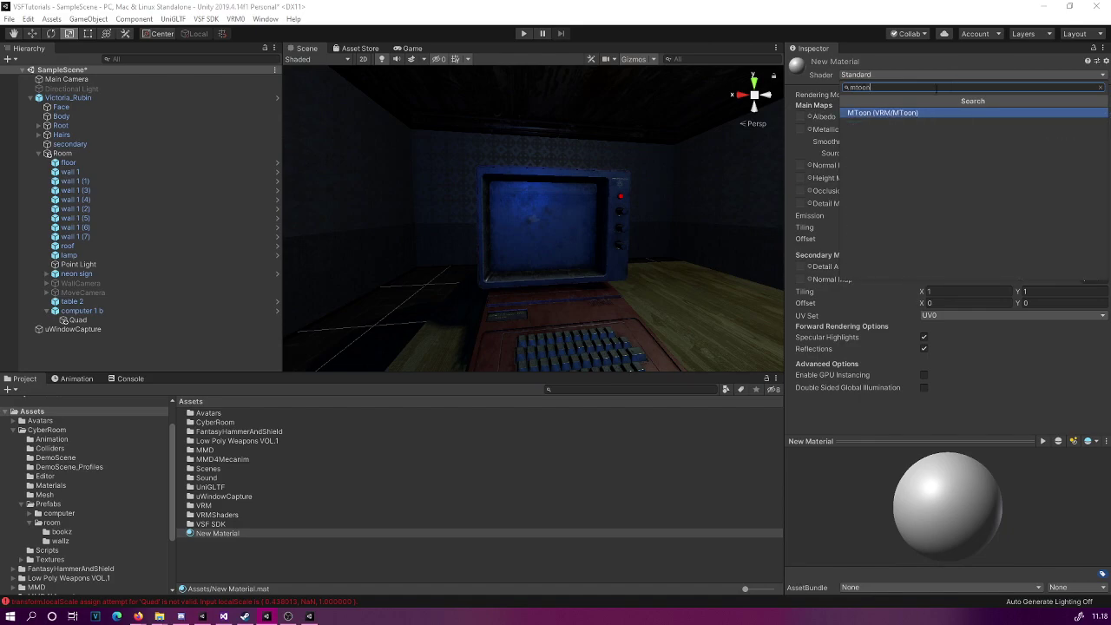
left_click(929, 114)
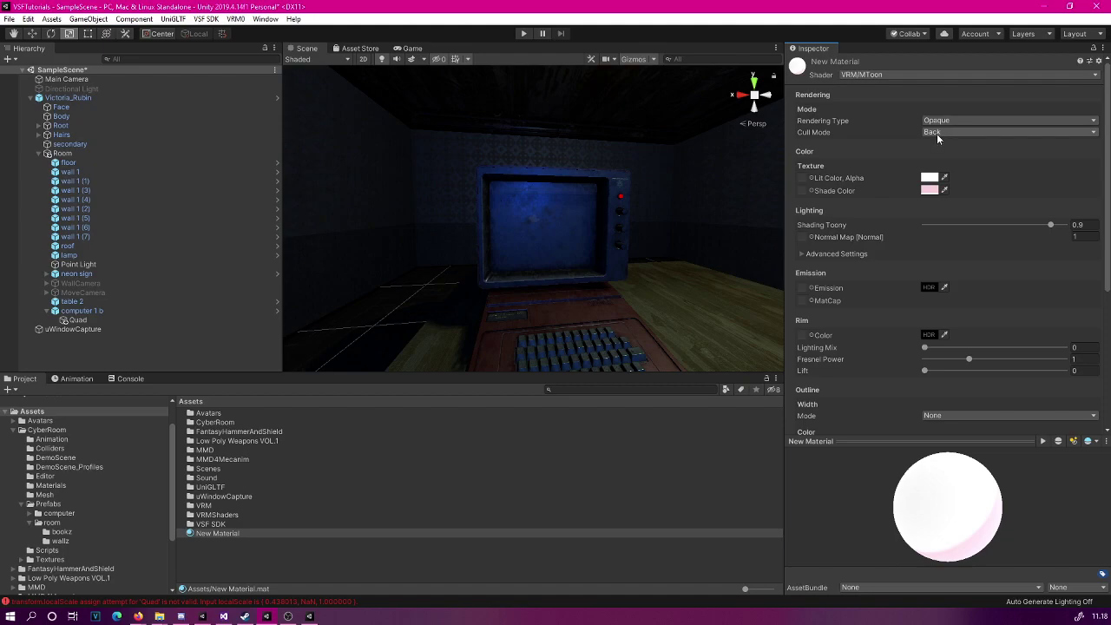
left_click(937, 133)
left_click(945, 144)
Step: Assign New Material to Element 0 of the quad's Mesh Renderer
right_click_drag(576, 200, 635, 206)
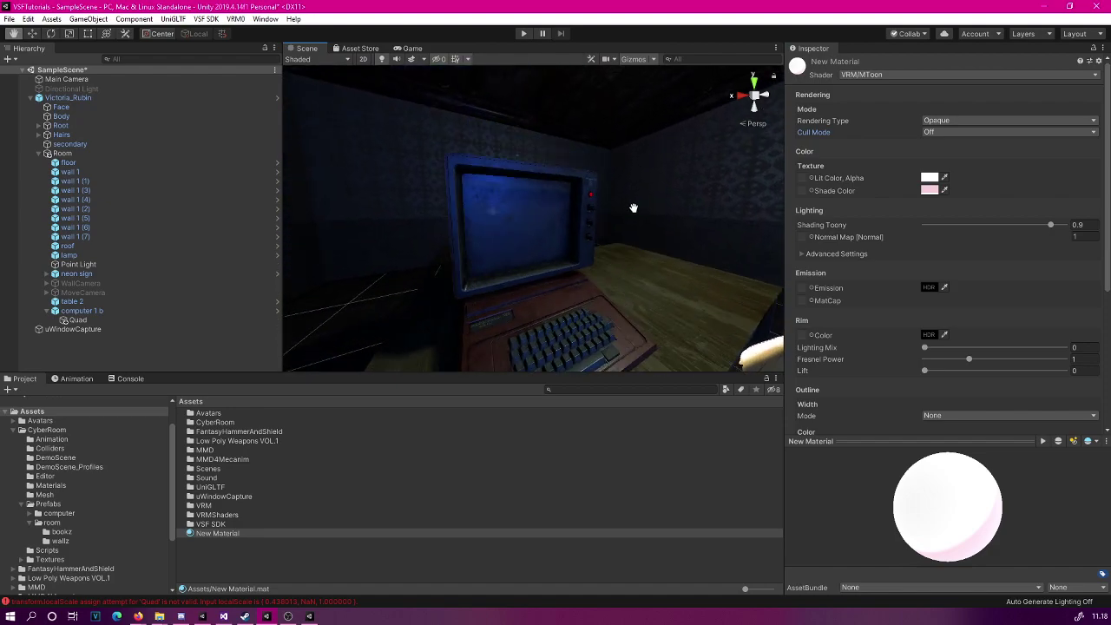
key("r")
left_click(77, 321)
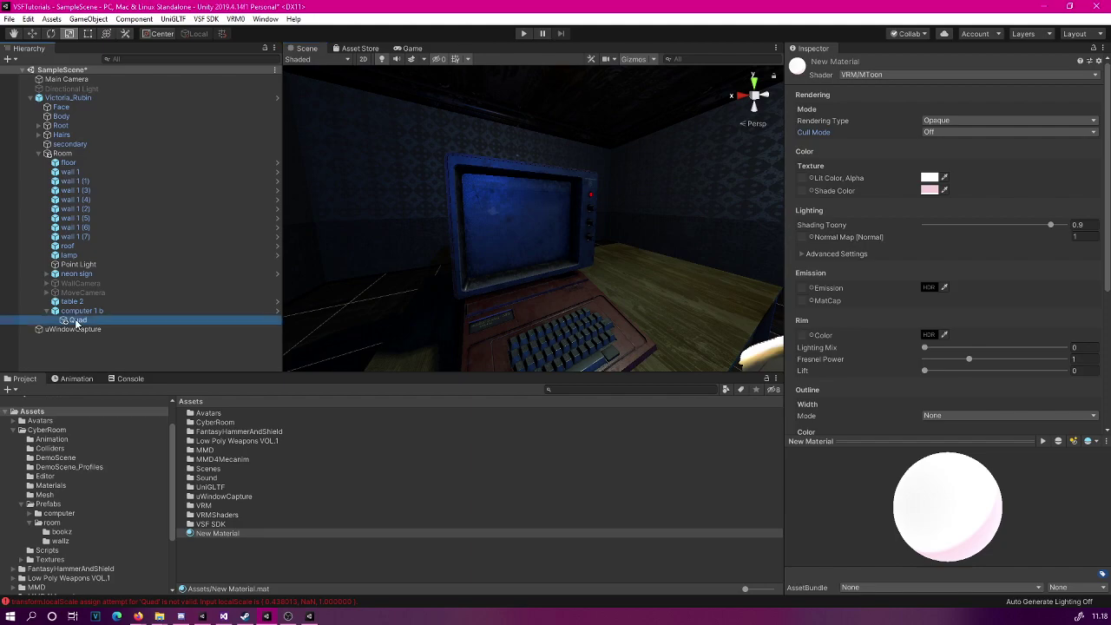
left_click_drag(204, 538, 947, 216)
right_click_drag(679, 252, 645, 258)
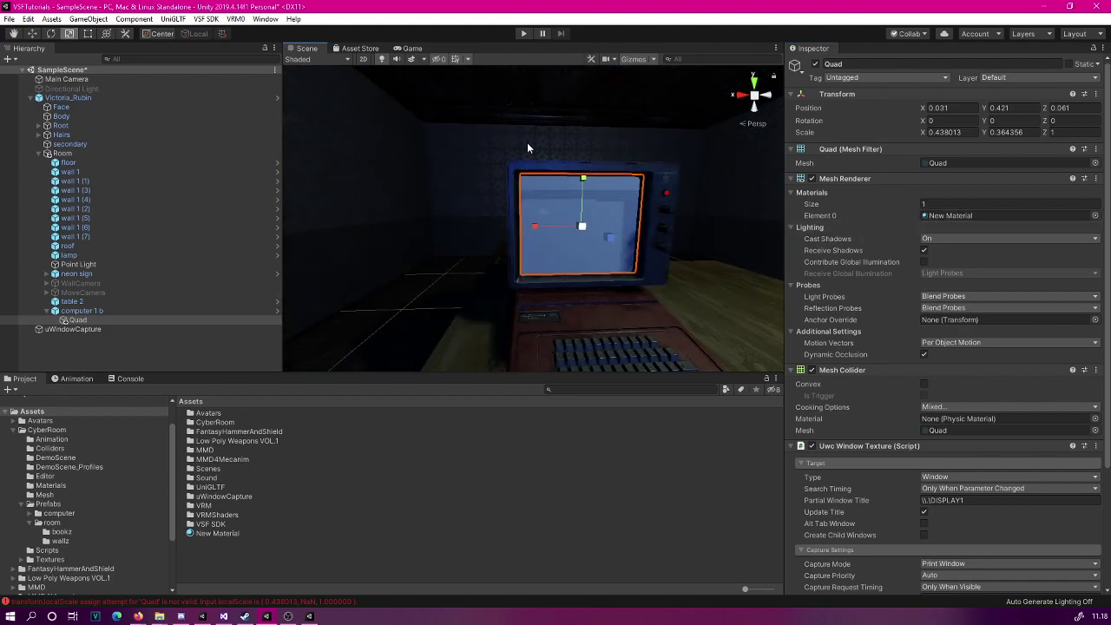
Step: Run the scene, check the captured desktop on the monitor quad, and set the quad's Z rotation to 180
left_click(523, 33)
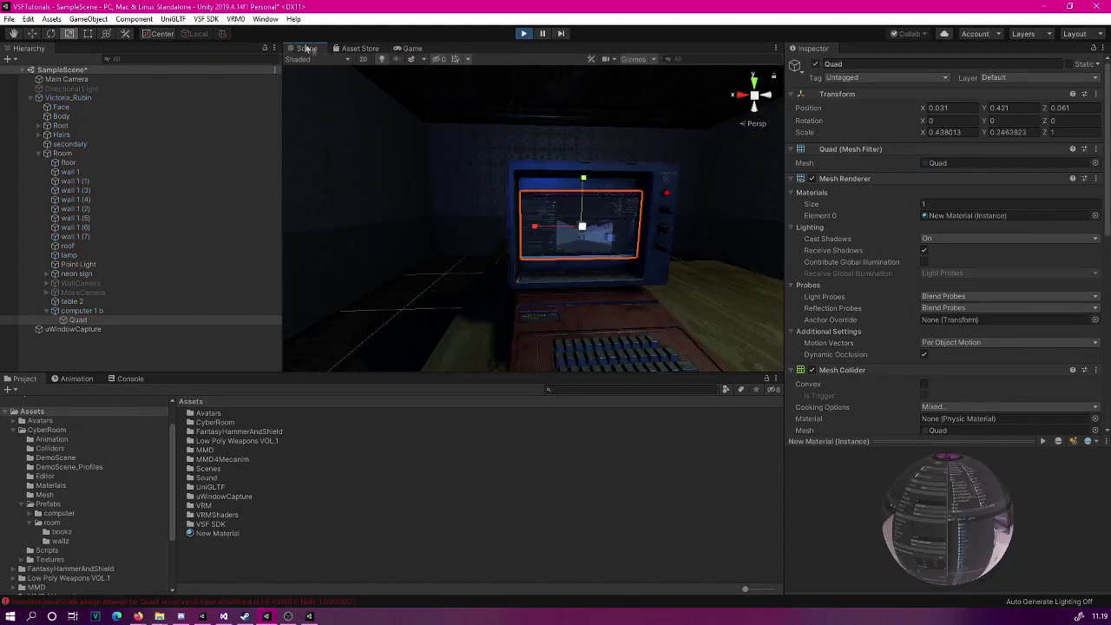
scroll(587, 159, "up", 5)
mouse_move(587, 160)
right_mouse_down()
mouse_move(570, 151)
mouse_move(550, 165)
mouse_move(570, 172)
right_mouse_up()
scroll(570, 172, "down", 1)
scroll(571, 172, "up", 1)
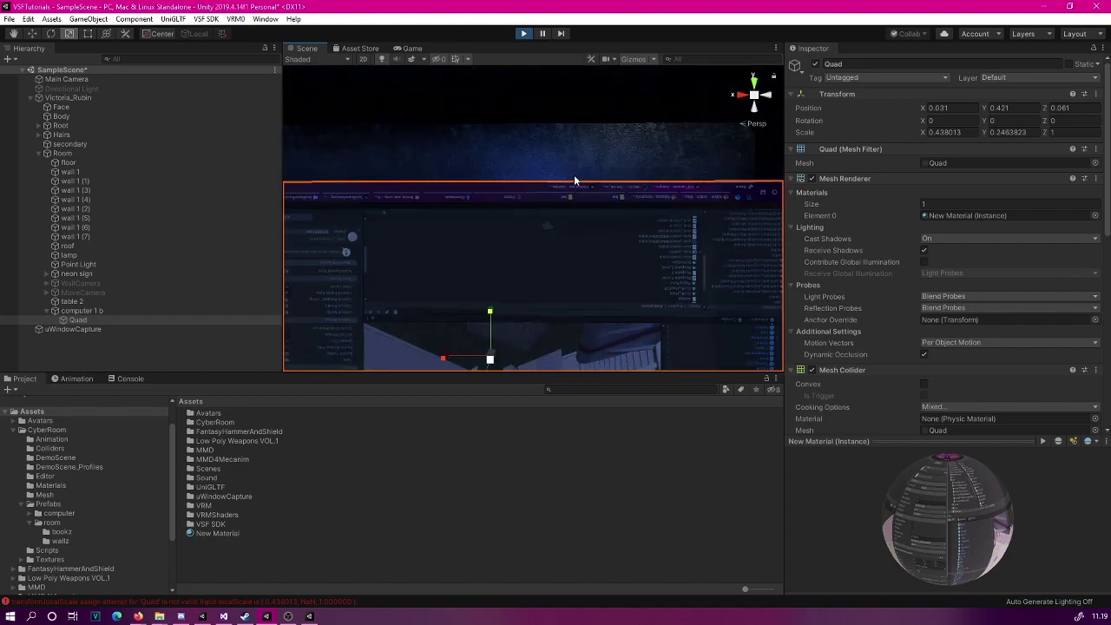
middle_click_drag(574, 176, 579, 165)
scroll(575, 171, "down", 3)
left_click(1060, 123)
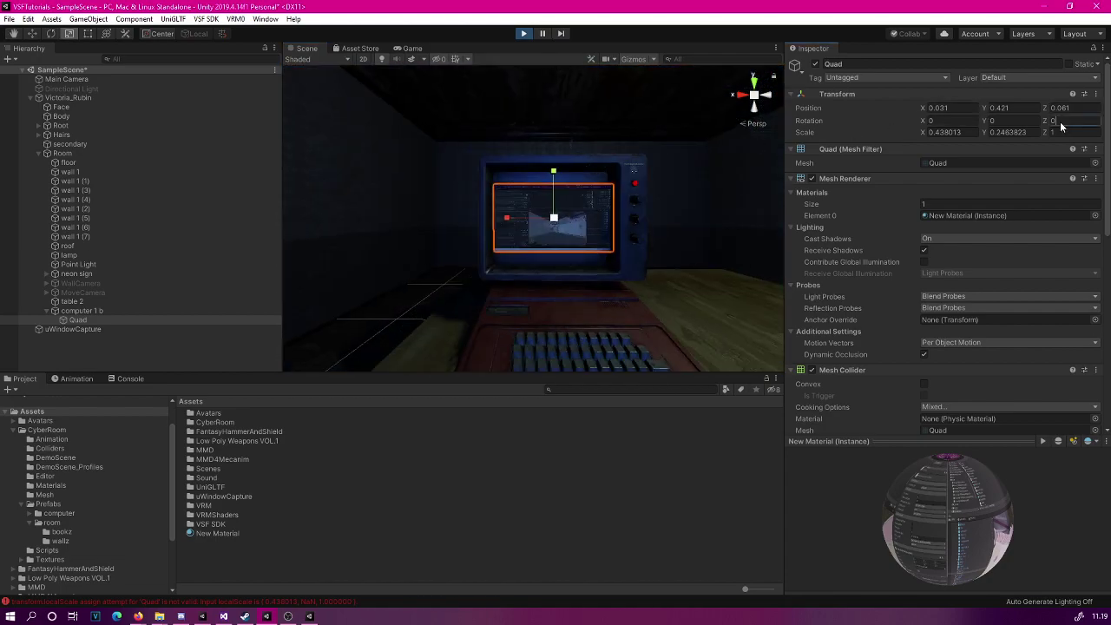
type("180")
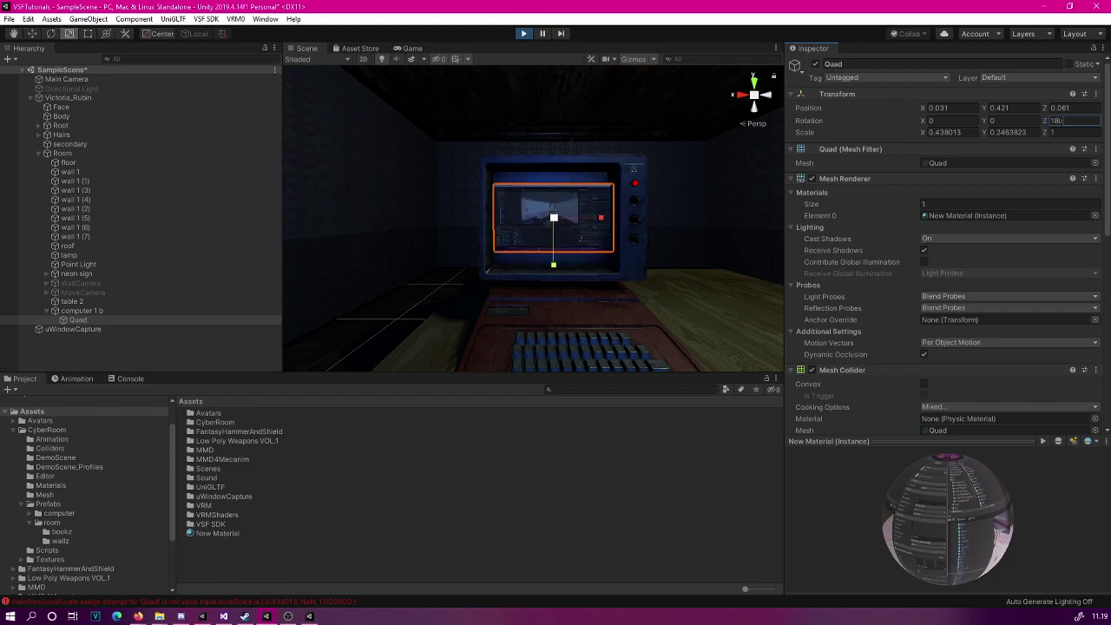
Step: Examine the orientation and fit of the captured desktop inside the monitor frame from several angles
scroll(577, 189, "up", 5)
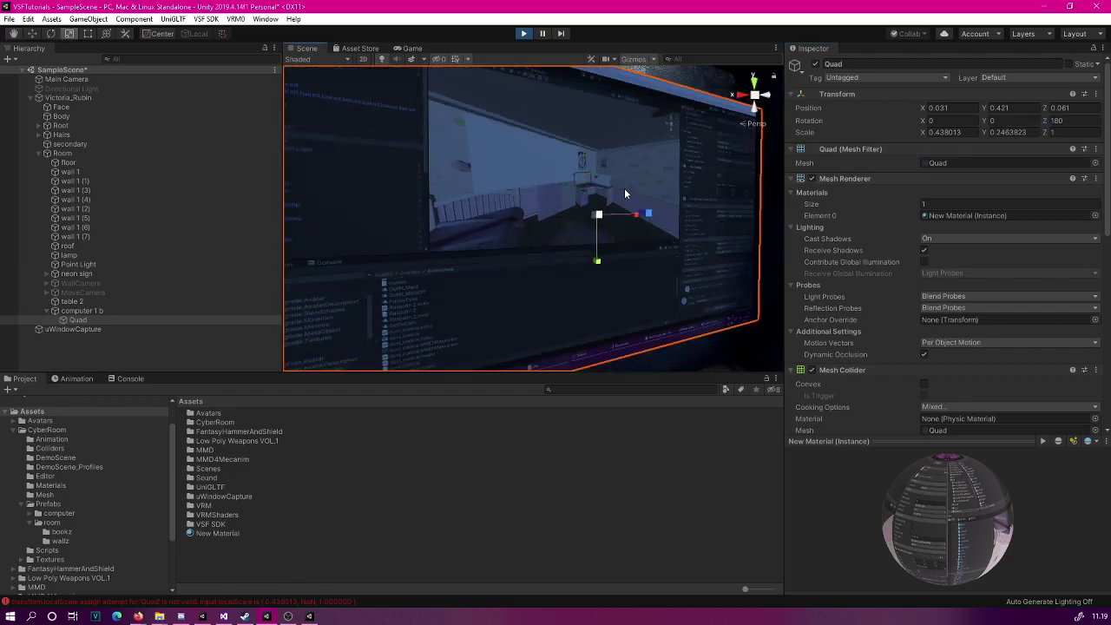
scroll(621, 184, "up", 5)
right_click_drag(619, 180, 615, 169, "alt")
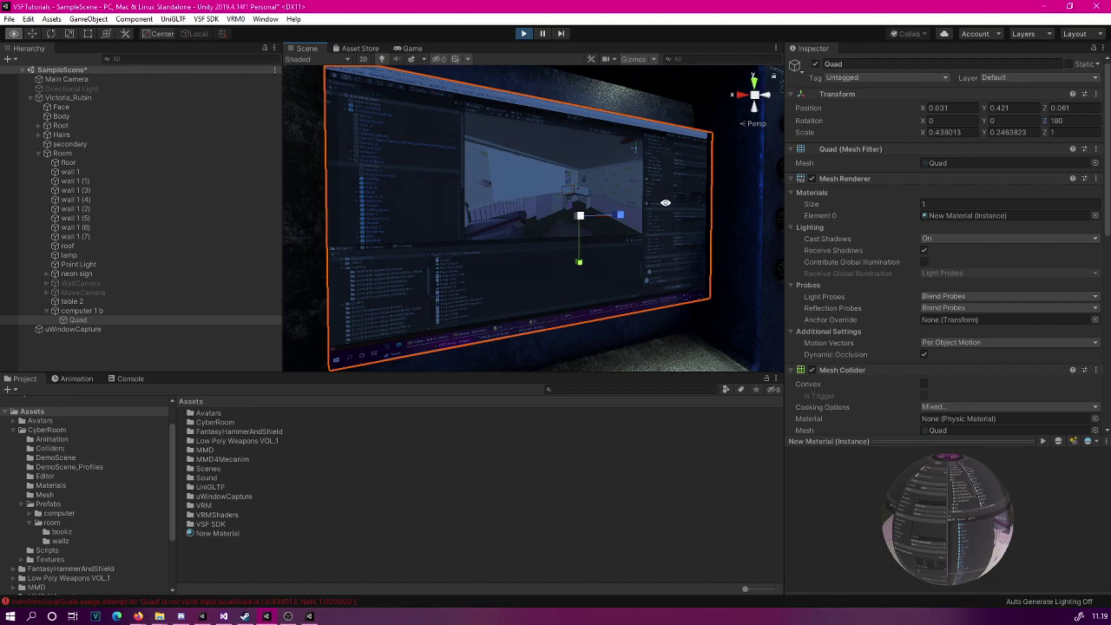
left_click_drag(665, 203, 668, 205, "alt")
mouse_move(668, 205)
right_mouse_down()
mouse_move(669, 220)
mouse_move(657, 215)
right_mouse_up()
key("e")
key("d")
key("a")
left_click_drag(658, 214, 653, 210, "alt")
scroll(651, 208, "down", 3)
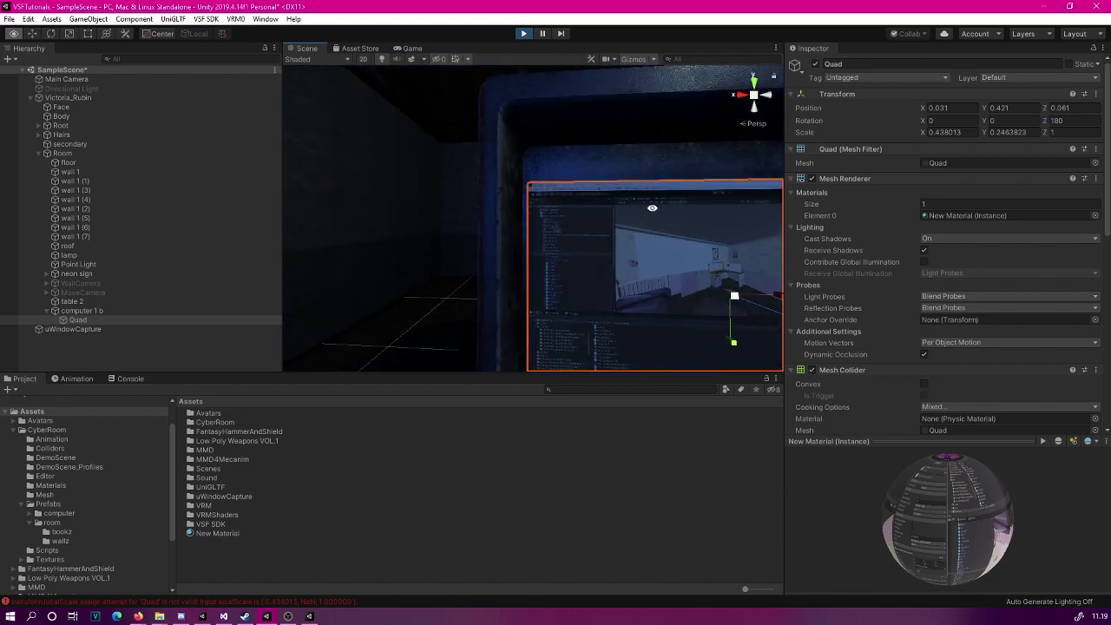
right_click_drag(651, 208, 680, 212, "alt")
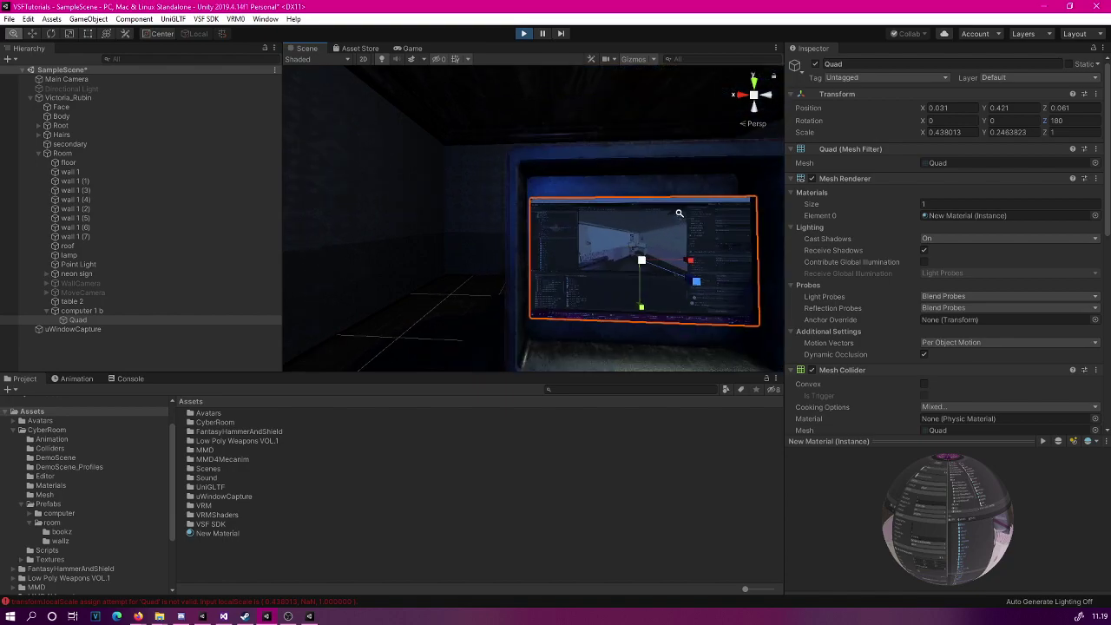
left_click_drag(586, 192, 601, 207, "alt")
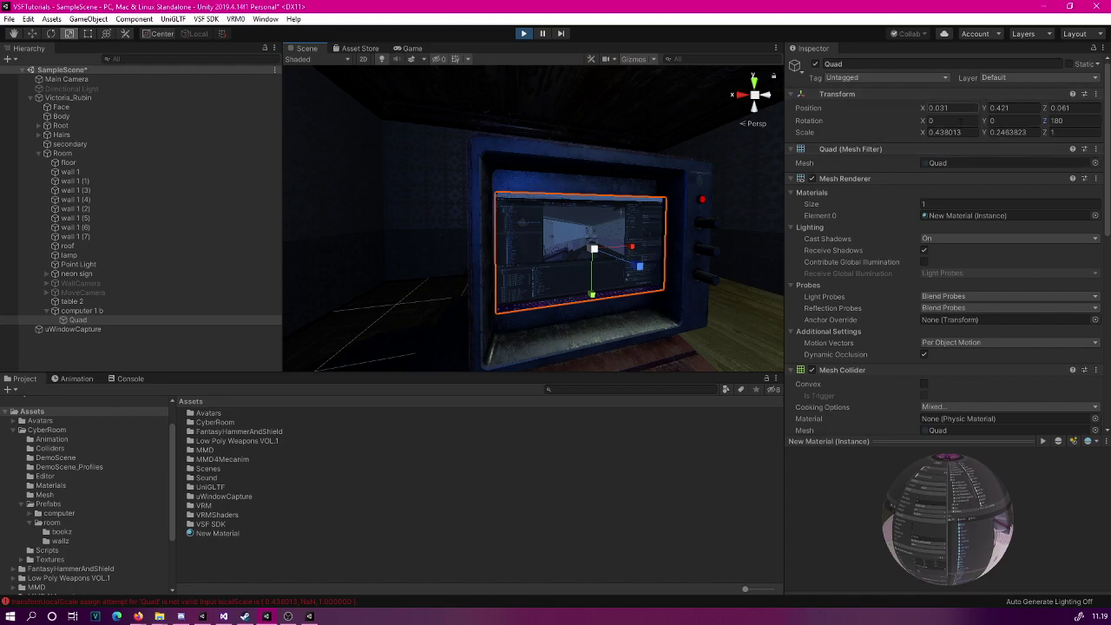
Step: Move the quad to about X 0.041, copy its Transform, stop the running scene, and paste the component values back onto the quad
left_click(31, 33)
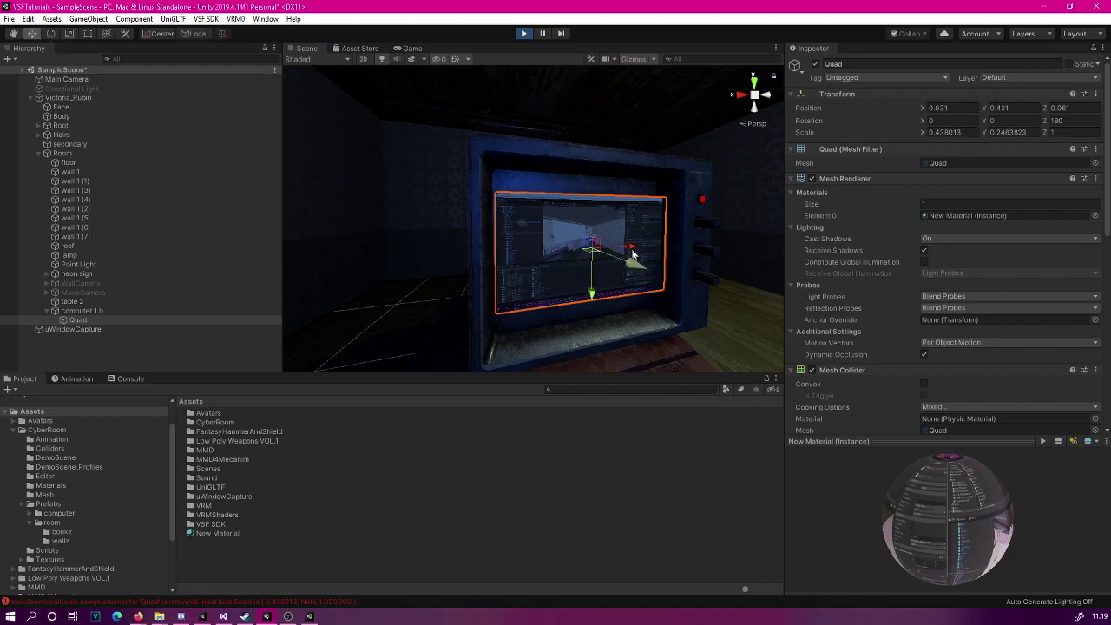
left_click_drag(632, 249, 627, 249)
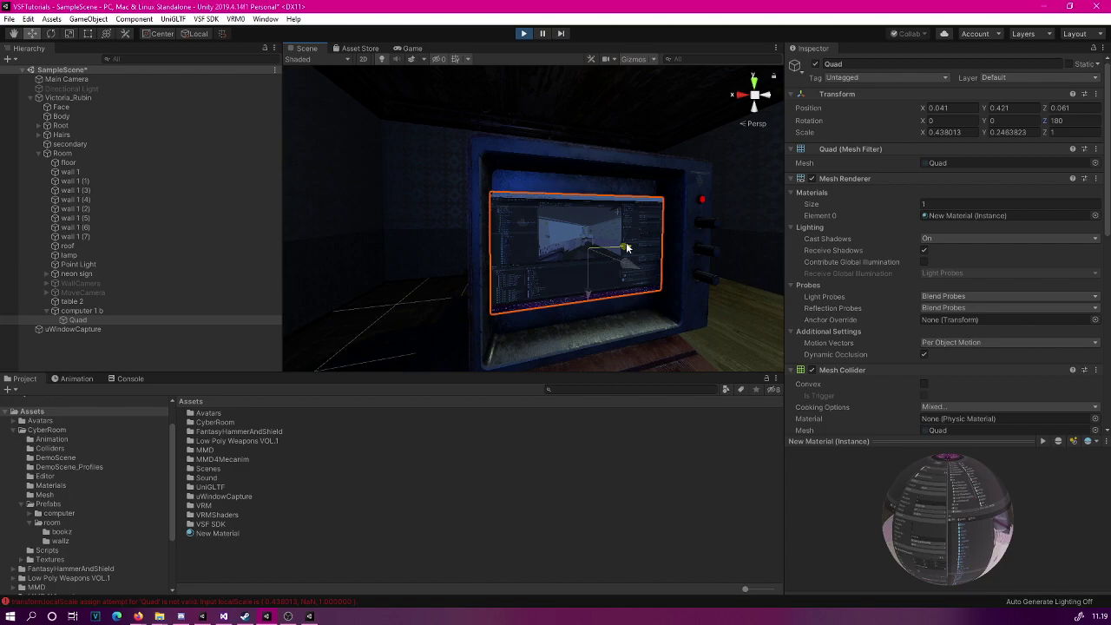
right_click(846, 98)
left_click(892, 145)
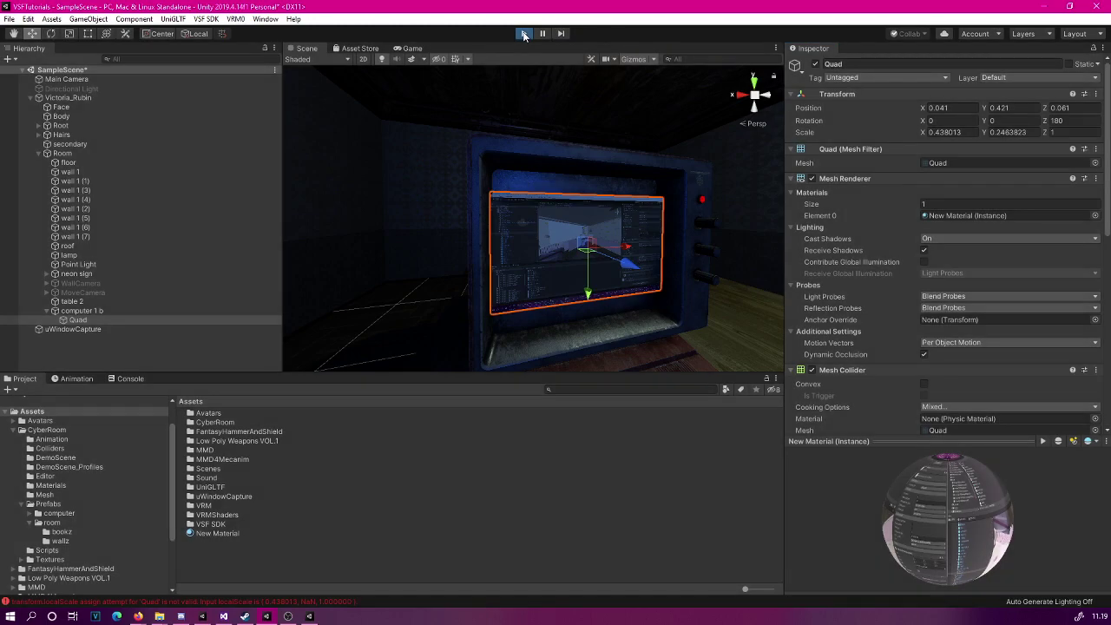
right_click(843, 98)
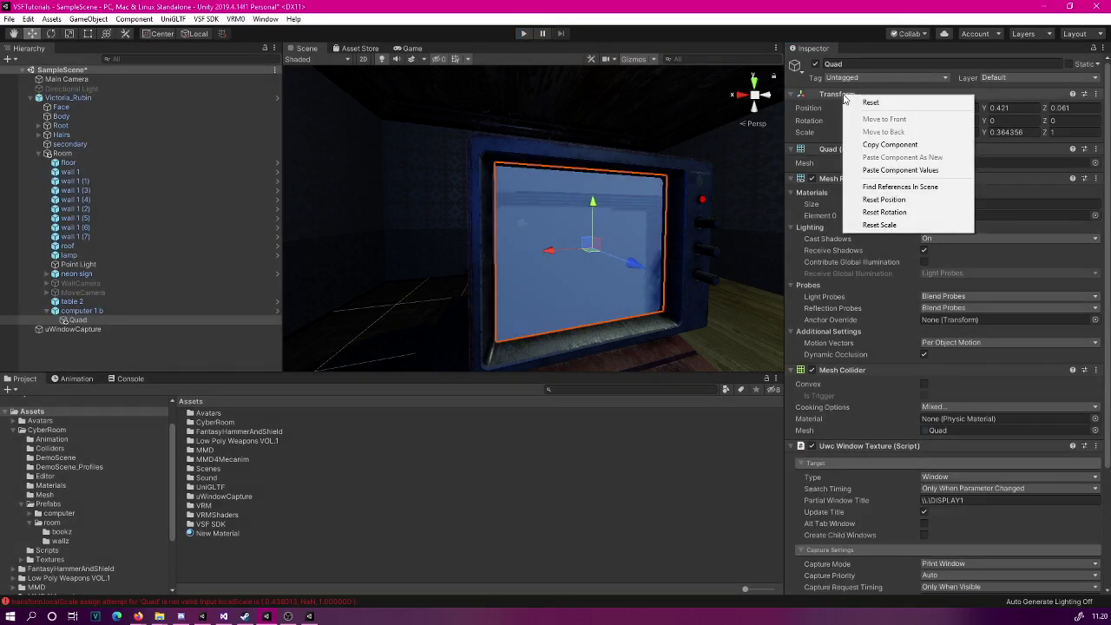
left_click(901, 170)
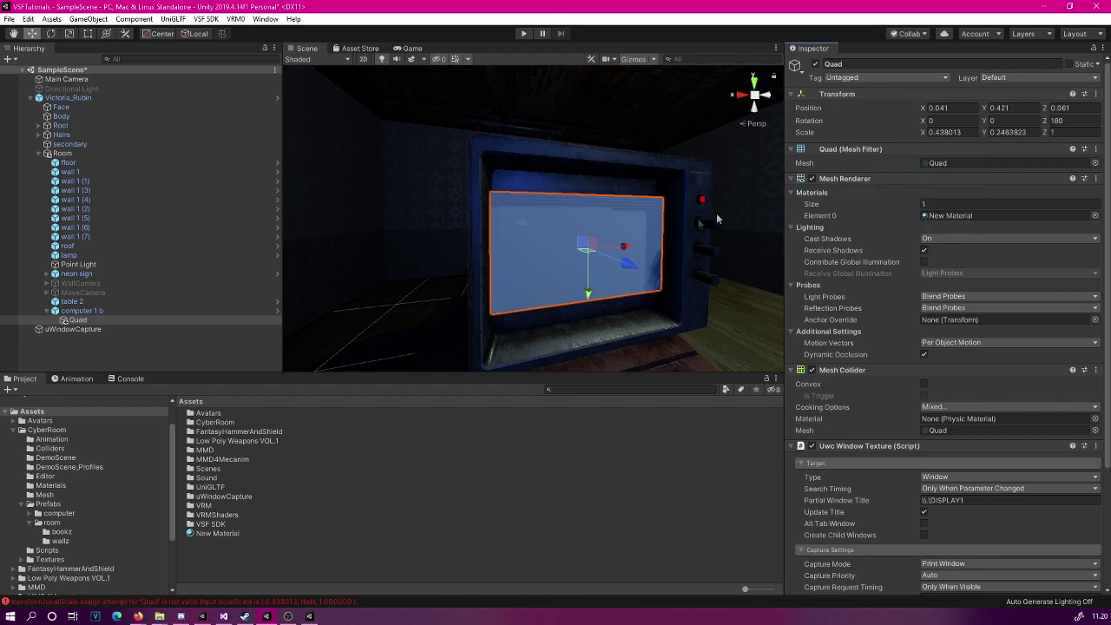
Step: Set the quad material's shader to uWindowCapture/Unlit with Culling set to Off
key("f")
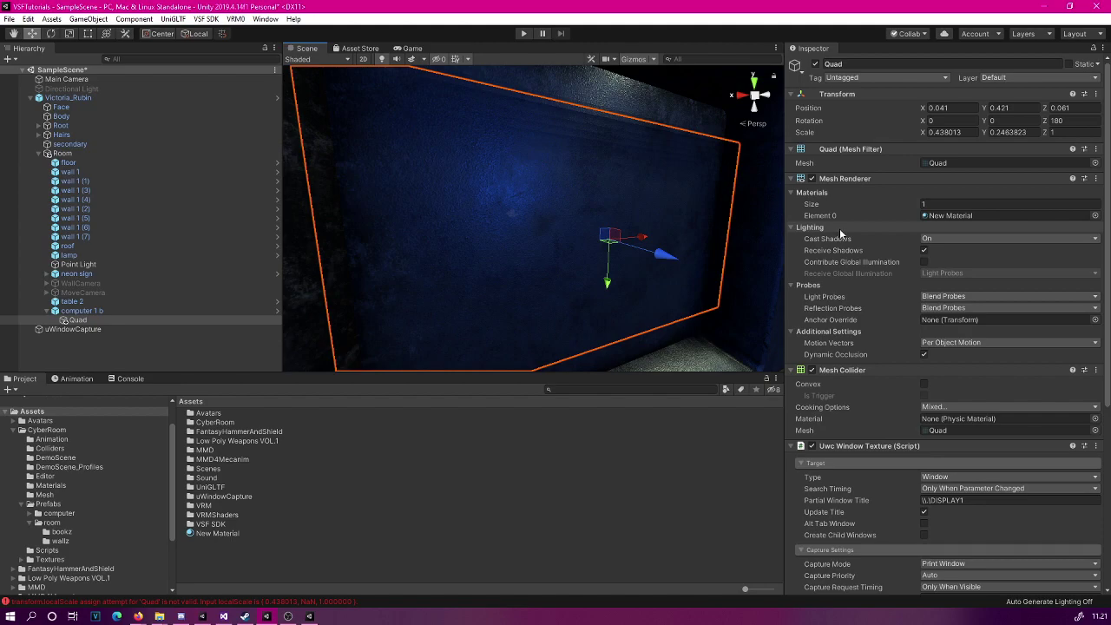
scroll(839, 228, "down", 5)
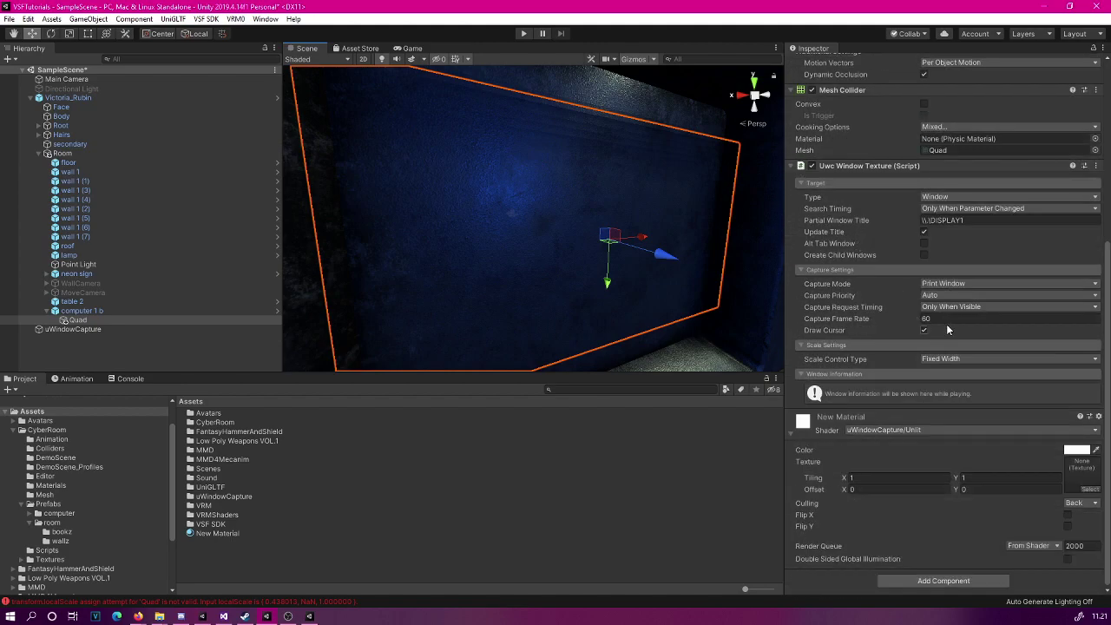
left_click(873, 429)
scroll(949, 489, "down", 2)
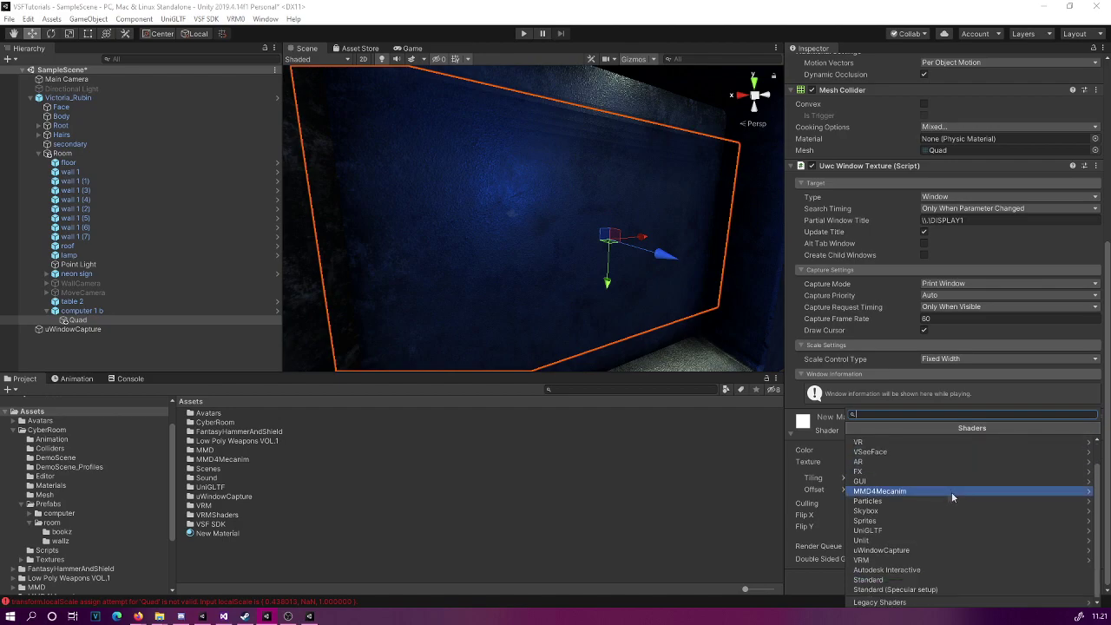
left_click(871, 551)
left_click(859, 449)
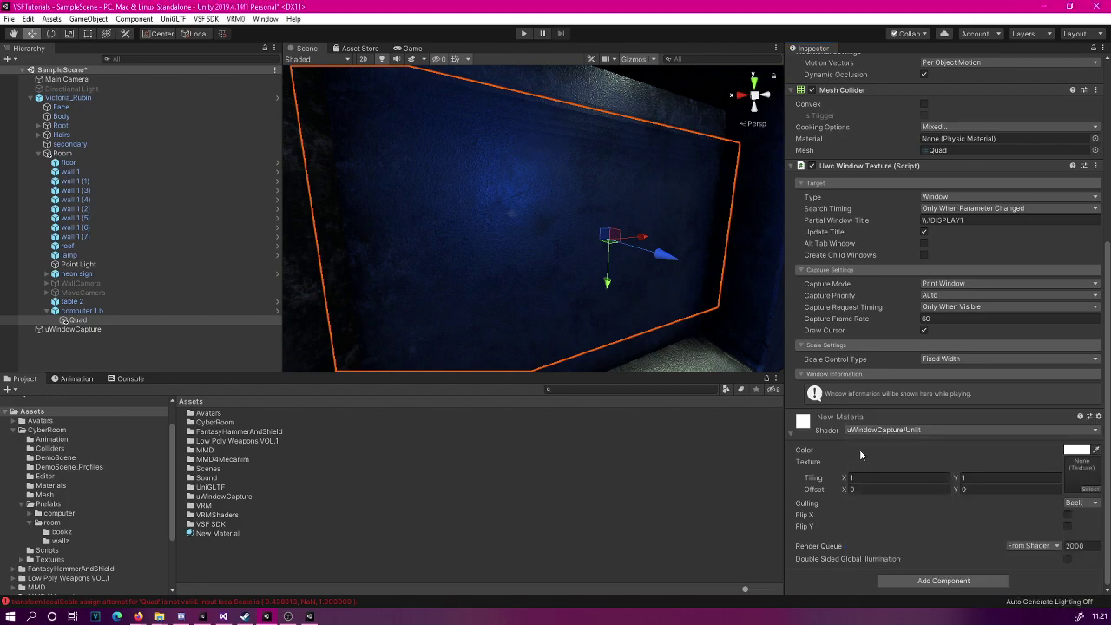
left_click(1078, 505)
left_click(1069, 518)
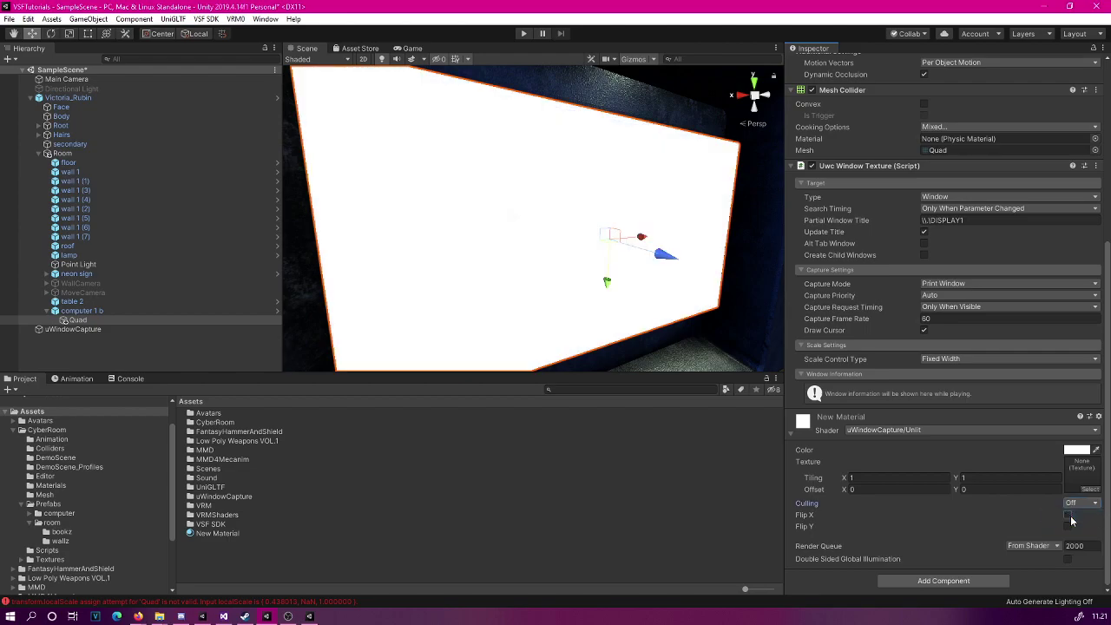
Step: Run the scene again and examine the brightness and readability of the unlit desktop capture on the monitor up close
middle_click_drag(578, 251, 707, 295)
scroll(689, 290, "down", 6)
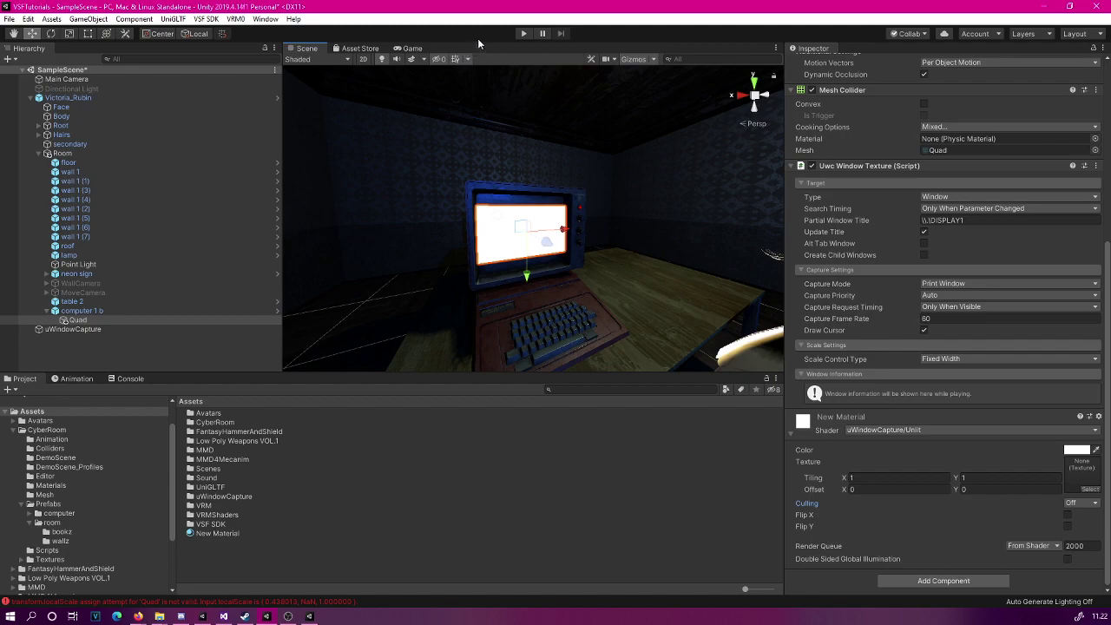
left_click(523, 33)
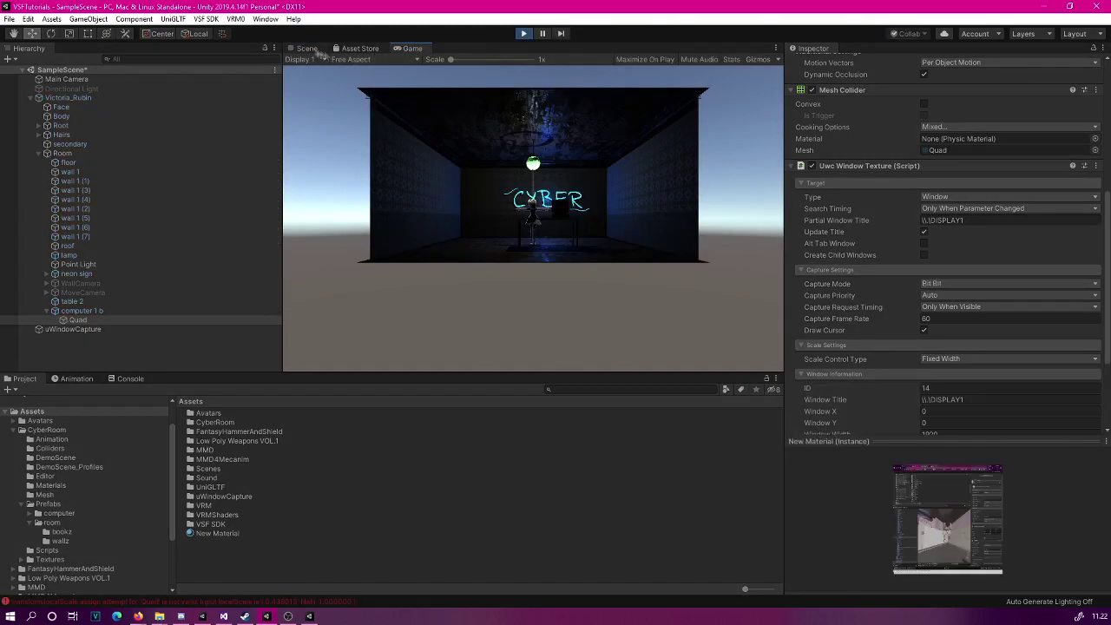
left_click(313, 49)
left_click(401, 158)
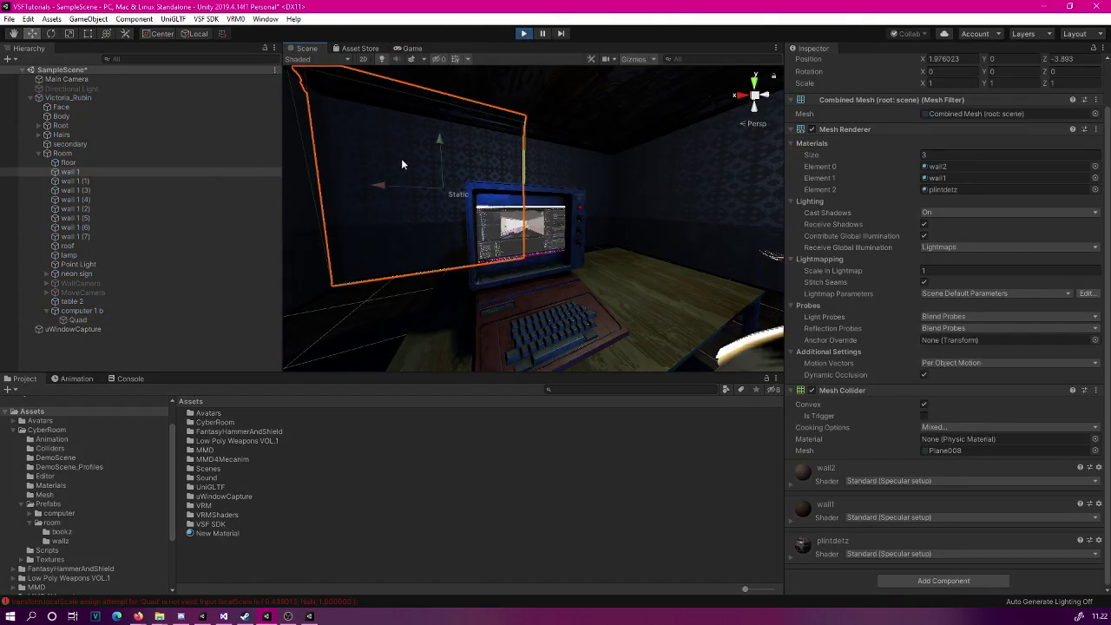
scroll(586, 190, "up", 5)
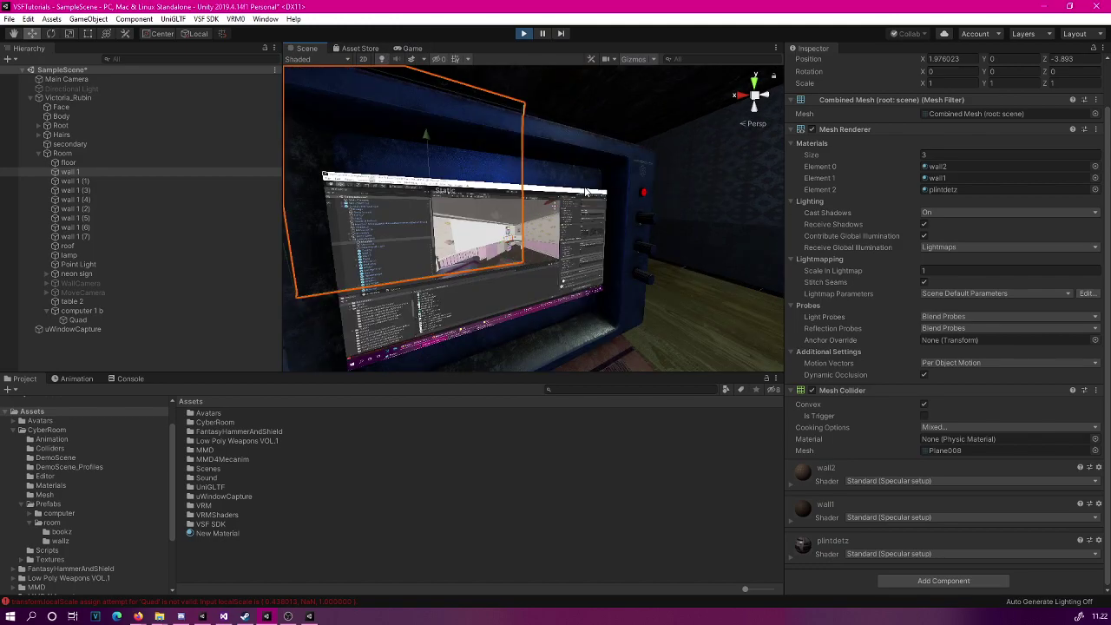
left_click_drag(587, 190, 575, 189, "alt")
right_click_drag(576, 188, 578, 213, "alt")
left_click_drag(578, 213, 586, 210, "alt")
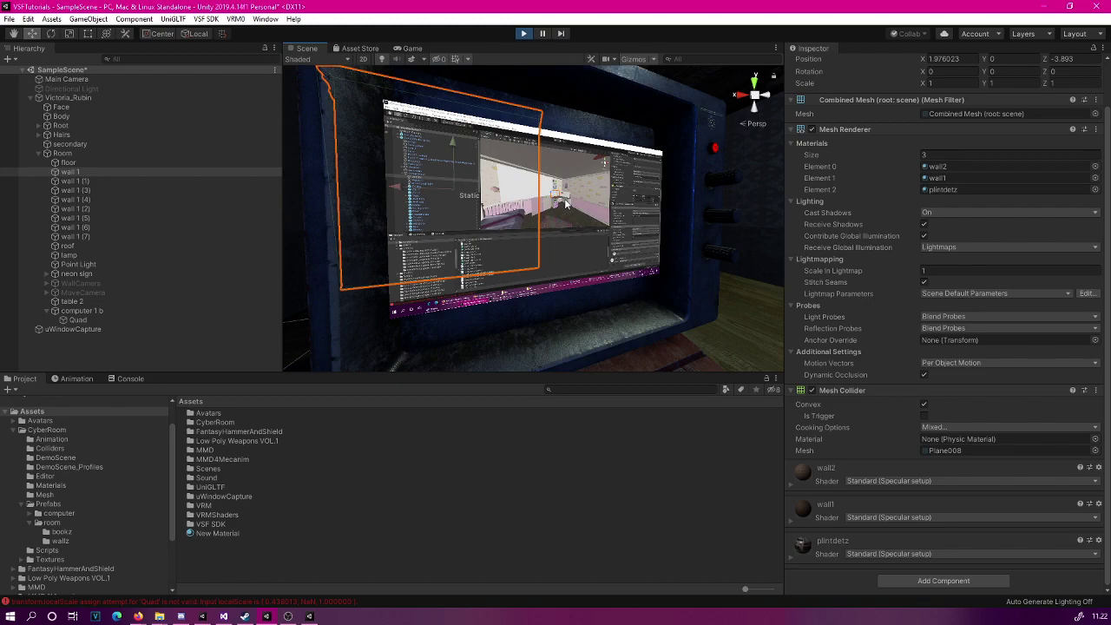
scroll(581, 201, "down", 5)
scroll(583, 201, "up", 5)
left_click_drag(637, 186, 612, 188, "alt")
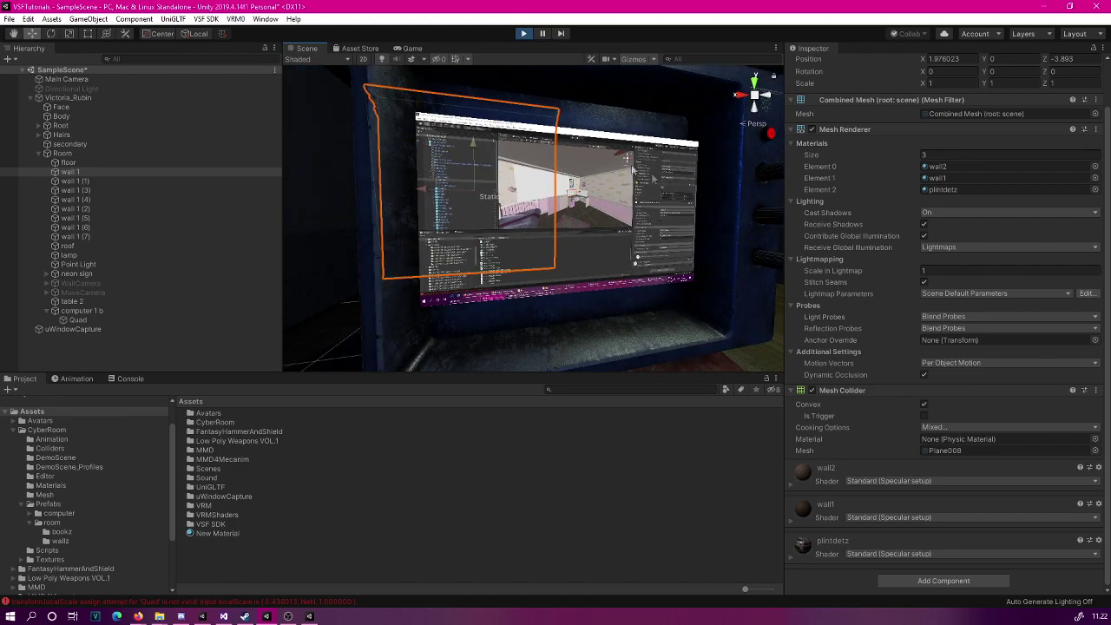
Step: Try capturing the second display by setting the quad's Partial Window Title to \\.\DISPLAY2 with Alt Tab Window off, and check the result
left_click(627, 206)
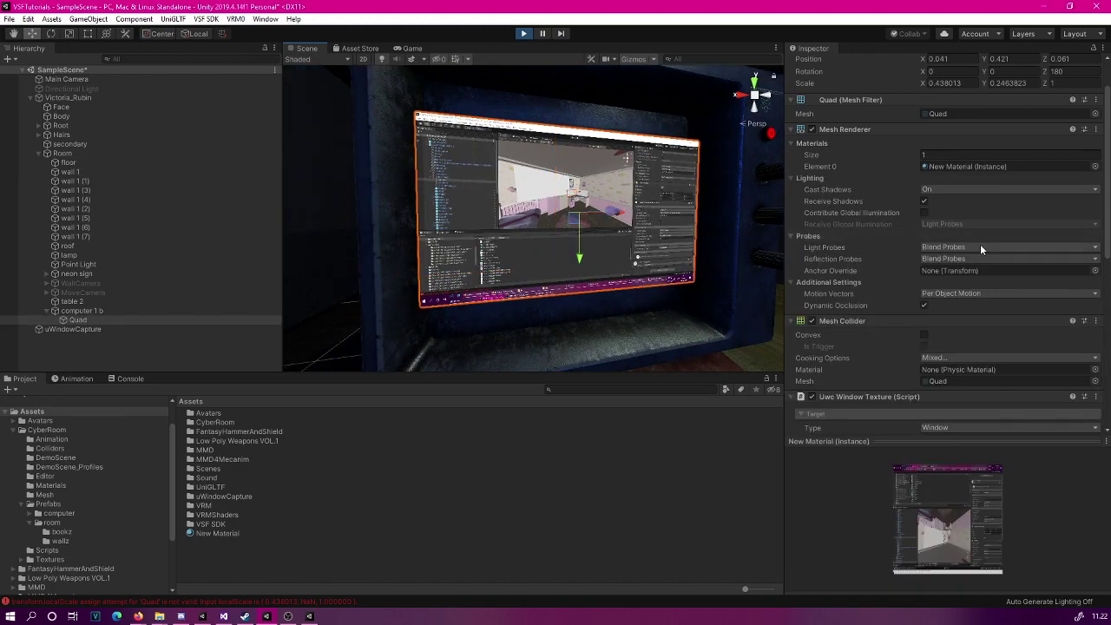
scroll(980, 252, "down", 5)
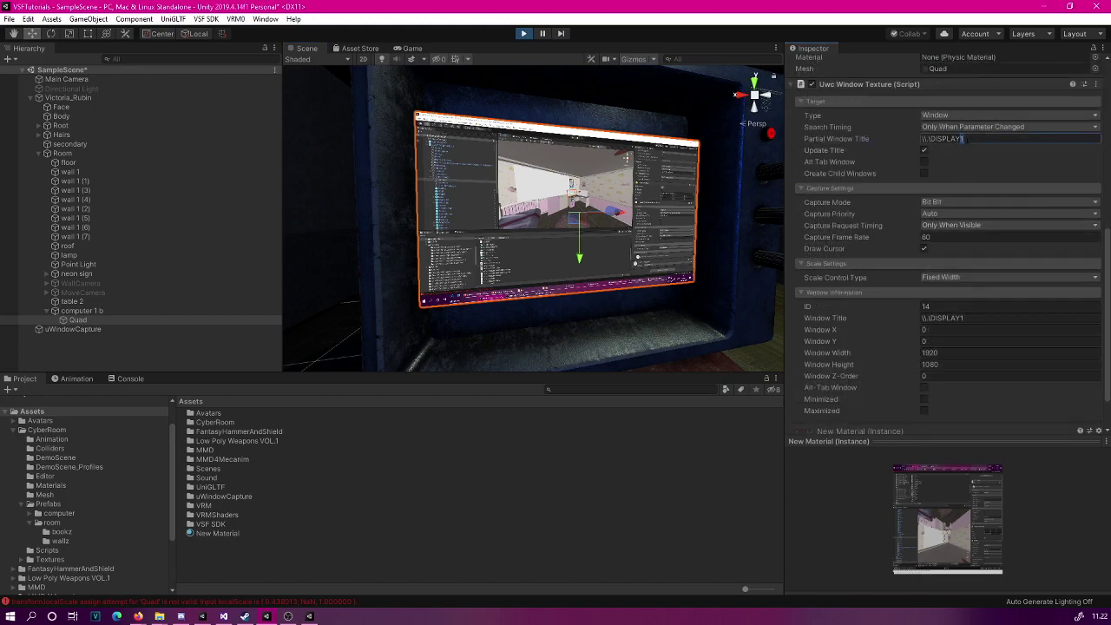
key("BackSpace")
type("2")
left_click(924, 162)
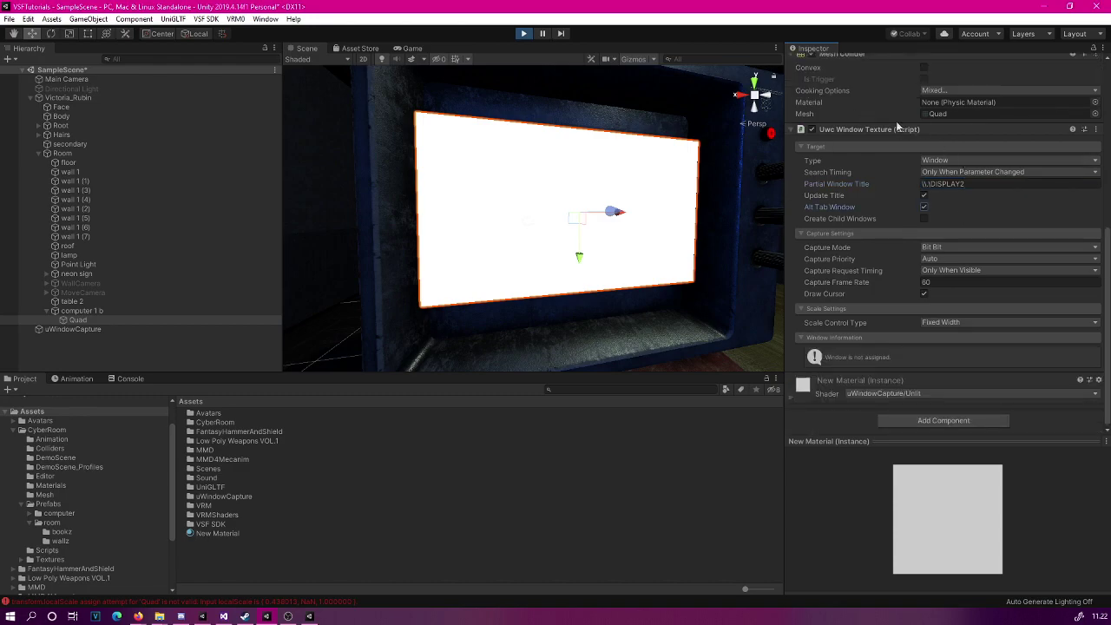
left_click(924, 208)
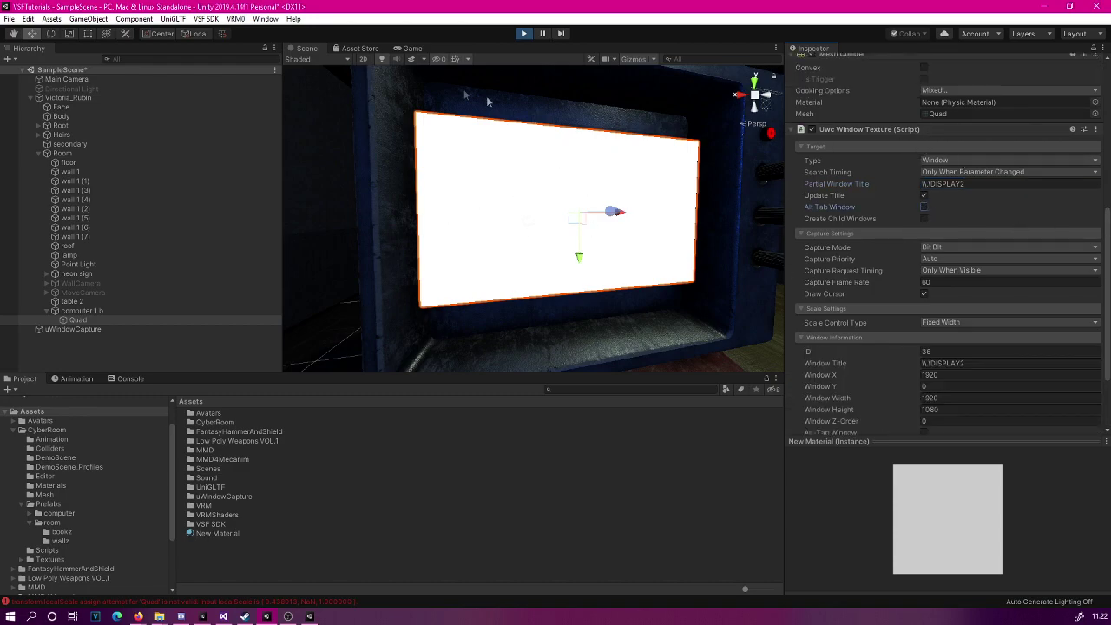
left_click(413, 49)
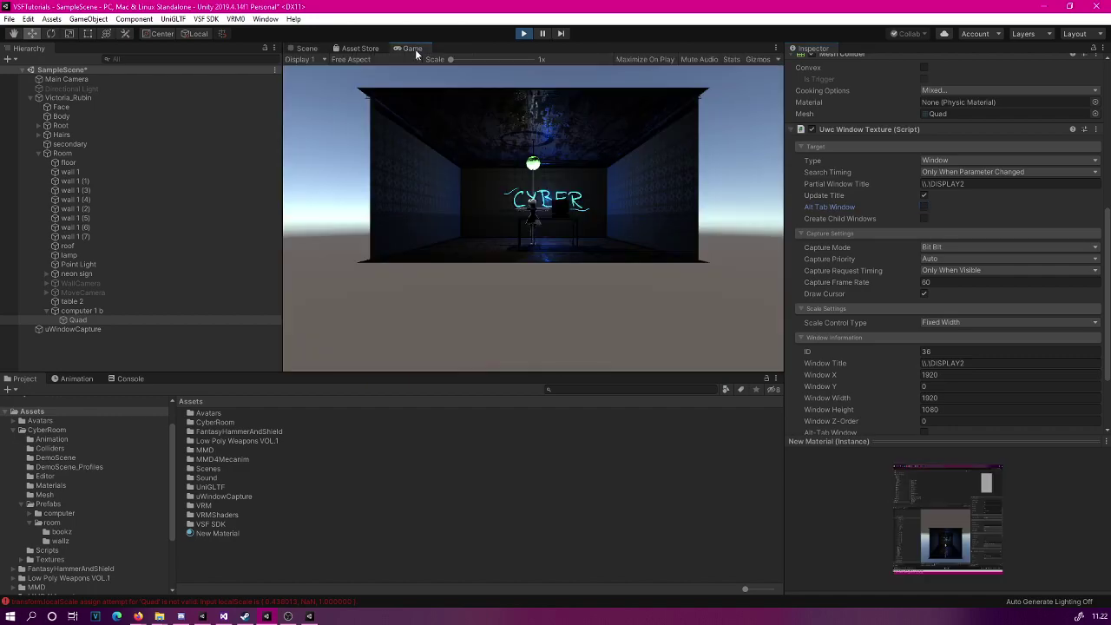
left_click(306, 48)
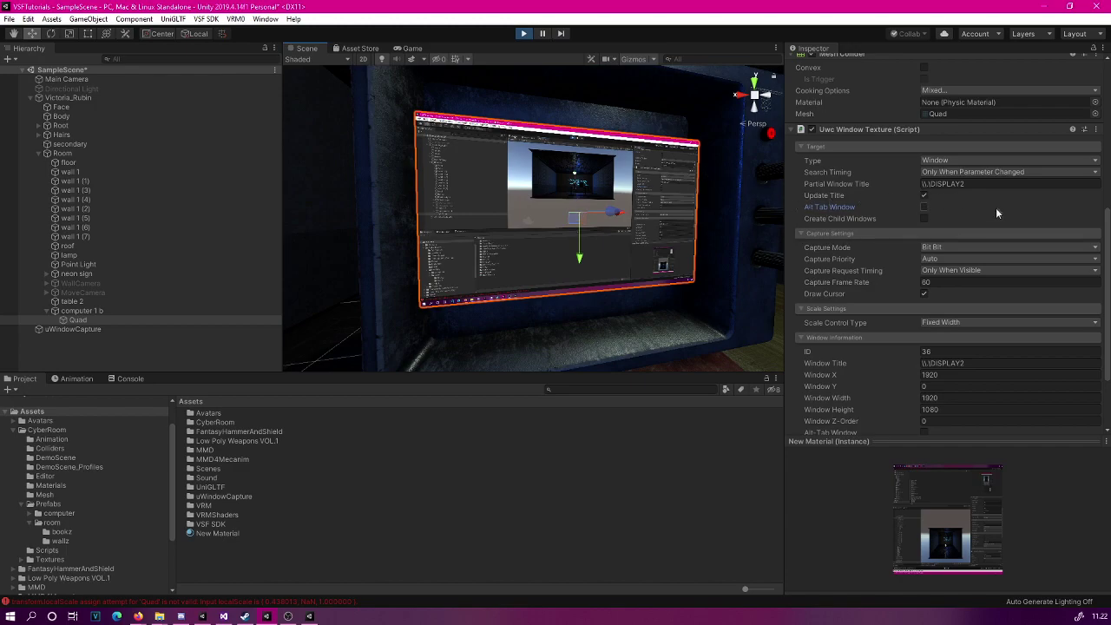
Step: Stop the running scene, select the Victoria_Rubin avatar root, and bring up the VSF SDK commands
left_click(524, 33)
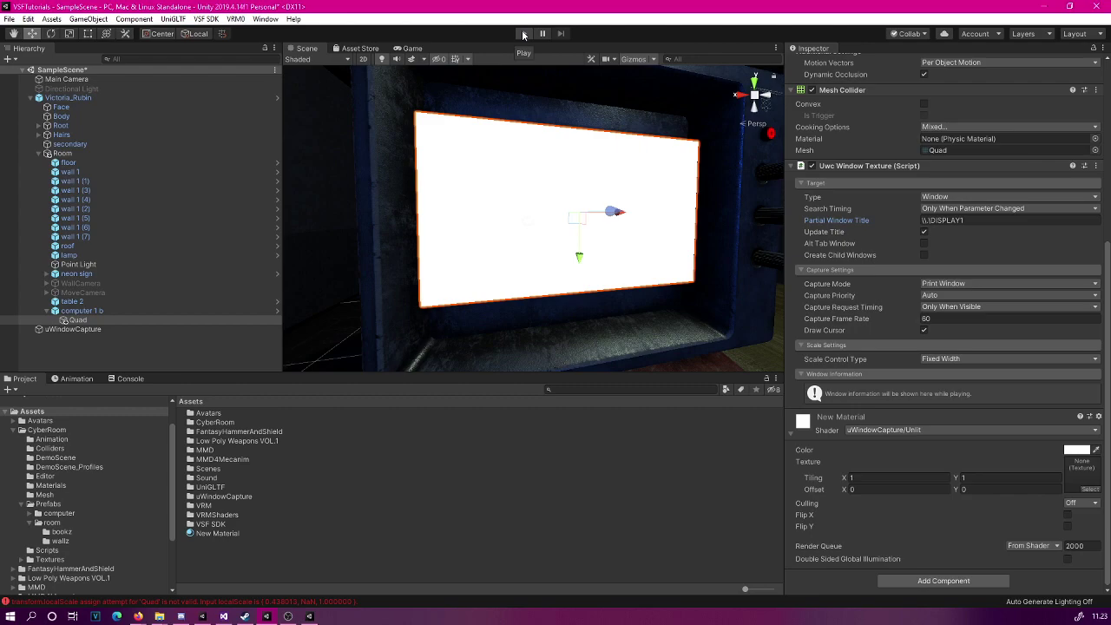
scroll(506, 118, "down", 5)
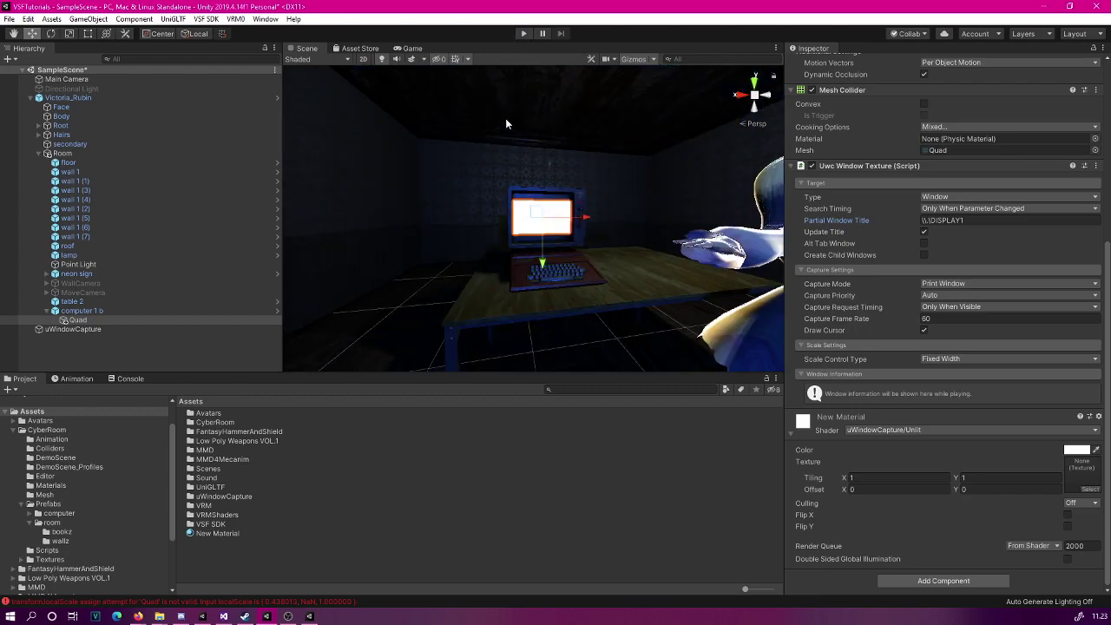
middle_click_drag(529, 140, 533, 146)
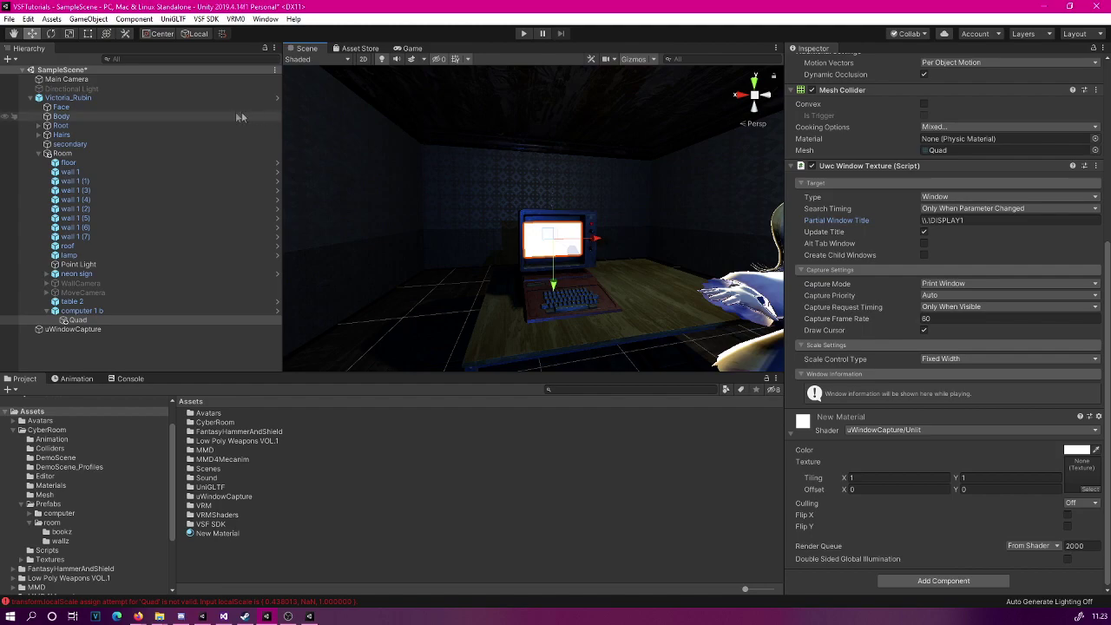
left_click(84, 99)
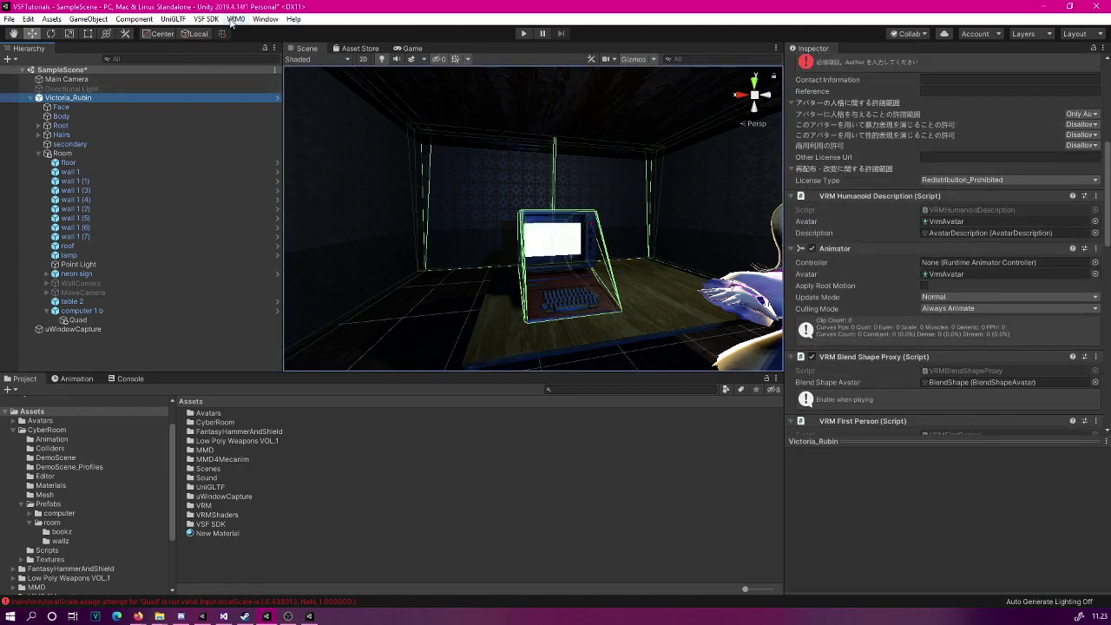
left_click(207, 19)
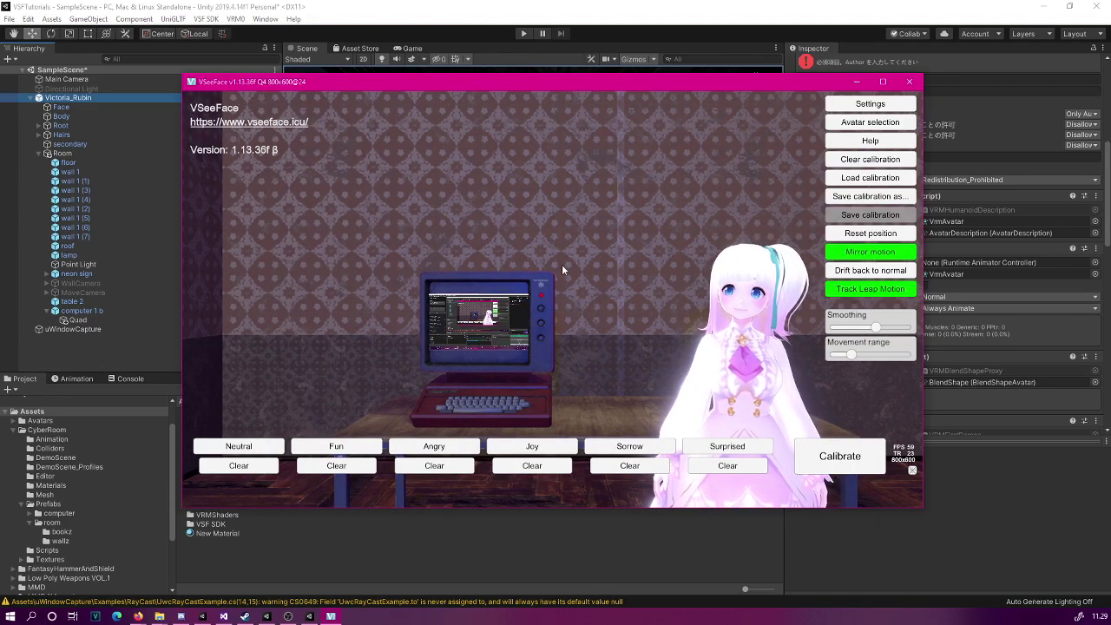
Step: Examine the live desktop capture on the computer monitor beside the avatar in VSeeFace, up close and from several angles
scroll(562, 263, "up", 3, "alt")
left_click_drag(492, 317, 694, 318, "alt")
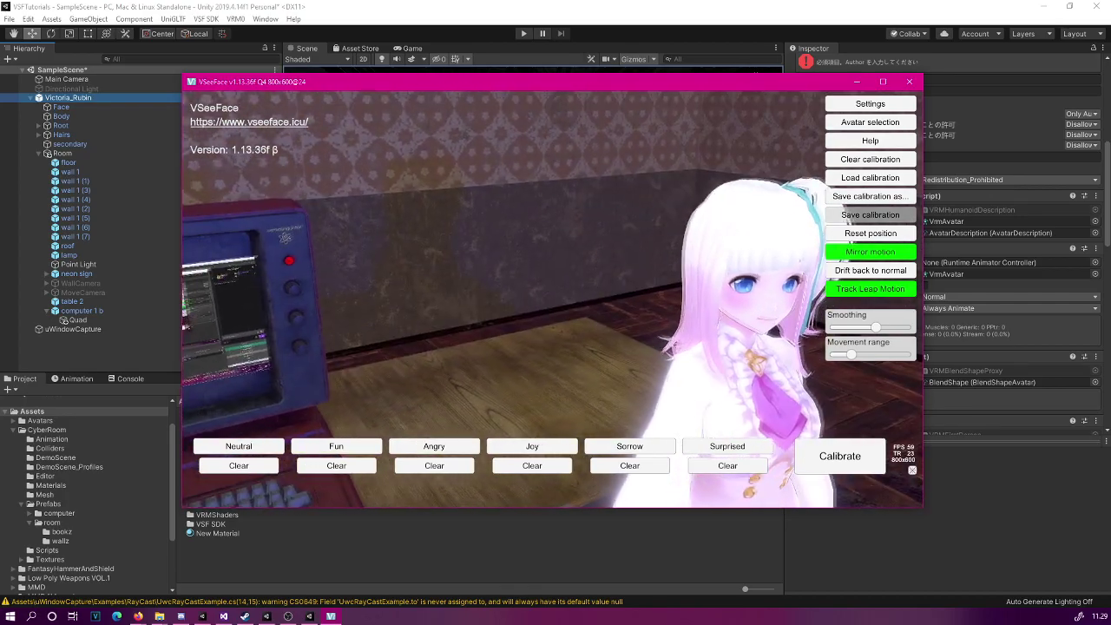
left_click_drag(556, 318, 651, 252, "alt")
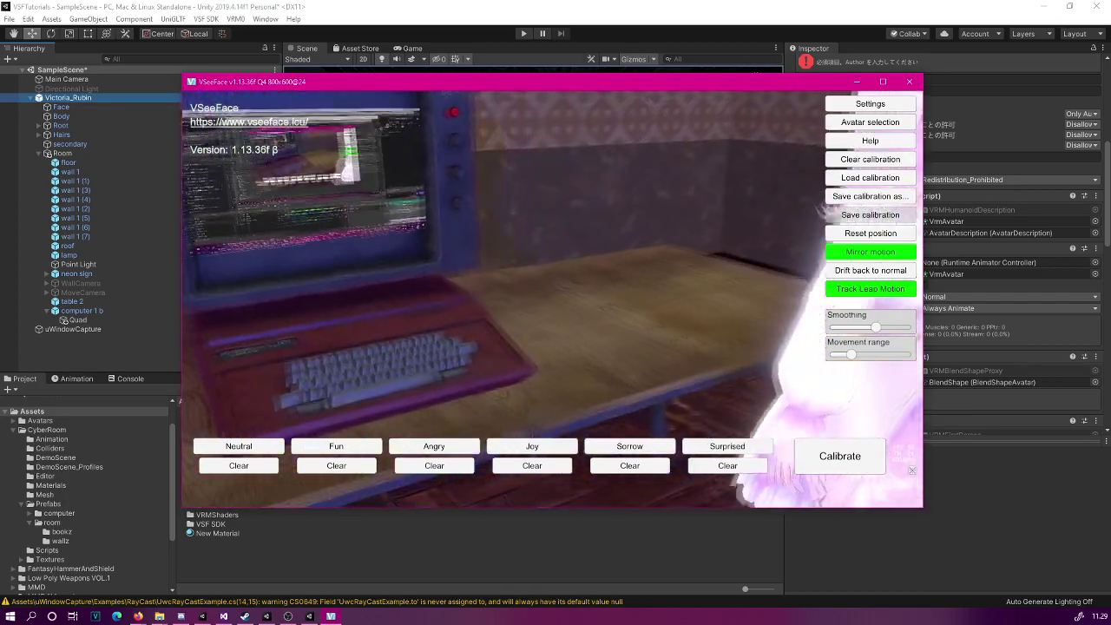
middle_click_drag(651, 252, 548, 218, "alt")
scroll(548, 218, "down", 3, "alt")
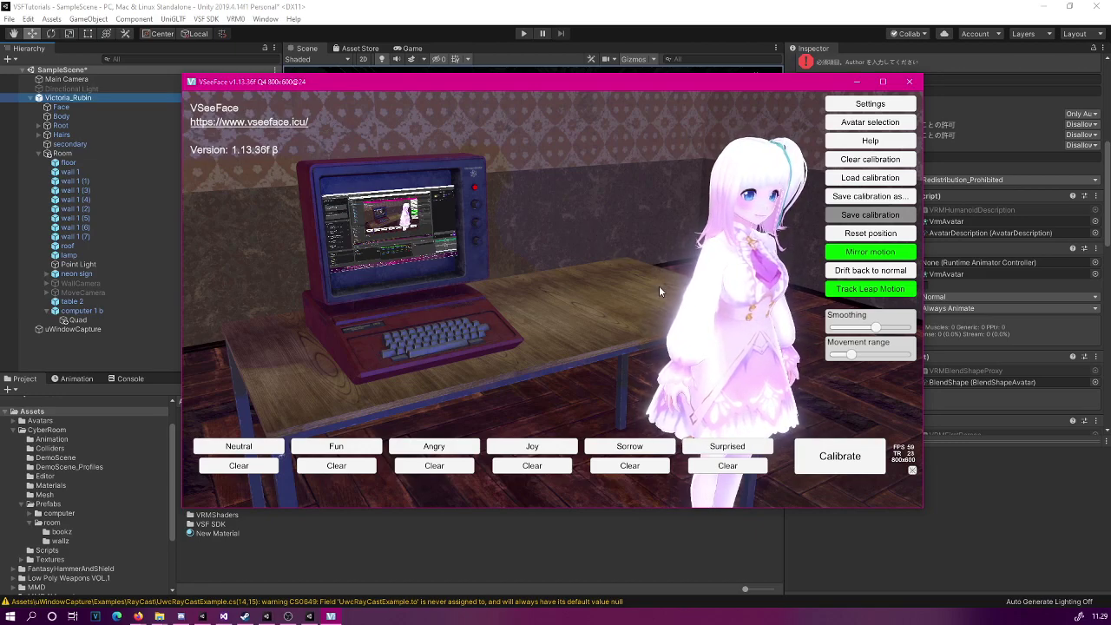
mouse_move(659, 286)
left_mouse_down("alt")
mouse_move(556, 286)
mouse_move(595, 291)
mouse_move(659, 338)
mouse_move(672, 287)
left_mouse_up("alt")
left_click_drag(613, 266, 547, 265, "alt")
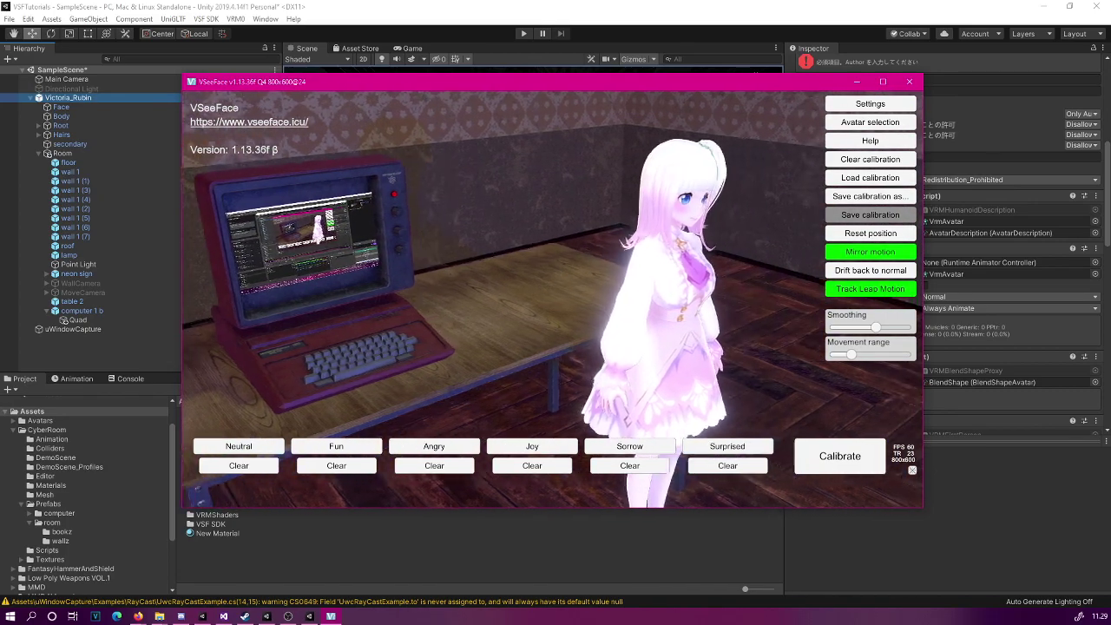
right_click_drag(555, 265, 552, 268)
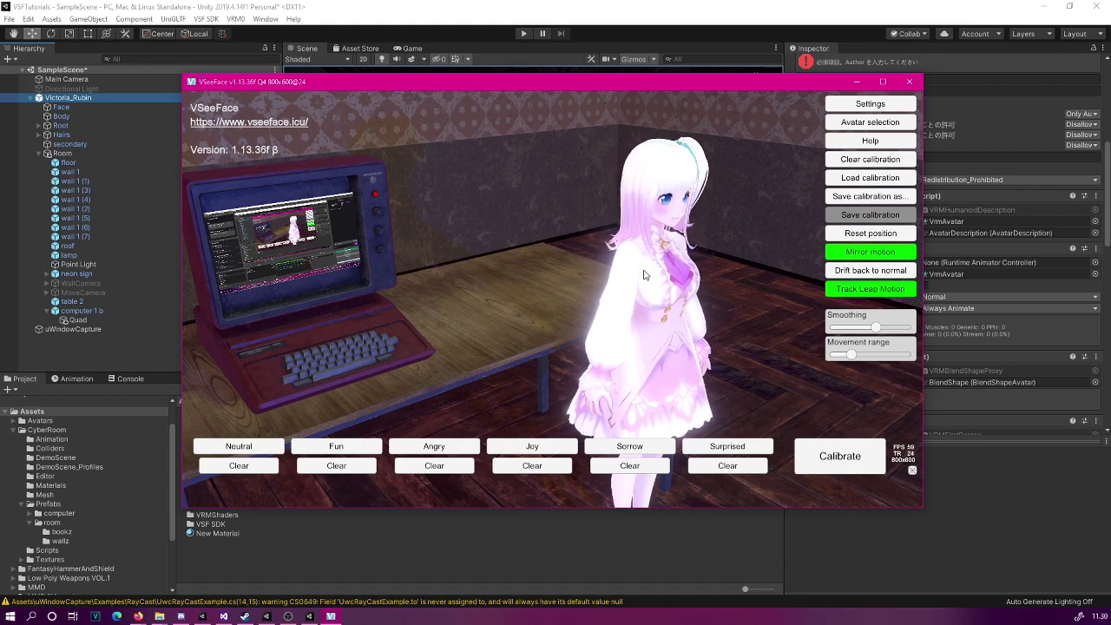
left_click_drag(644, 274, 579, 255, "alt")
middle_click_drag(579, 256, 642, 314, "alt")
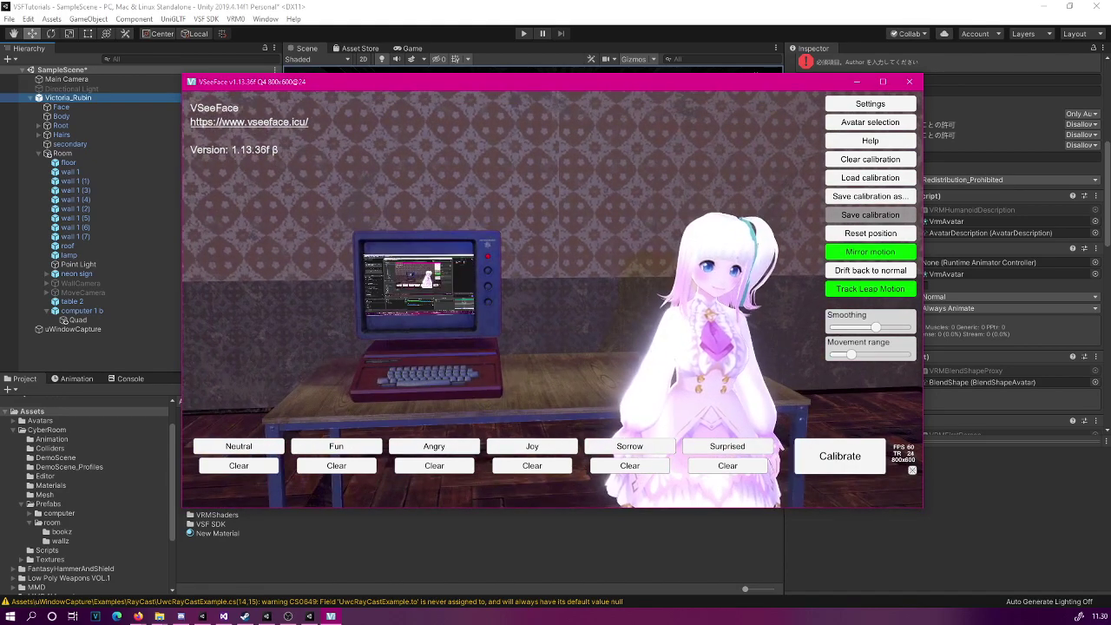